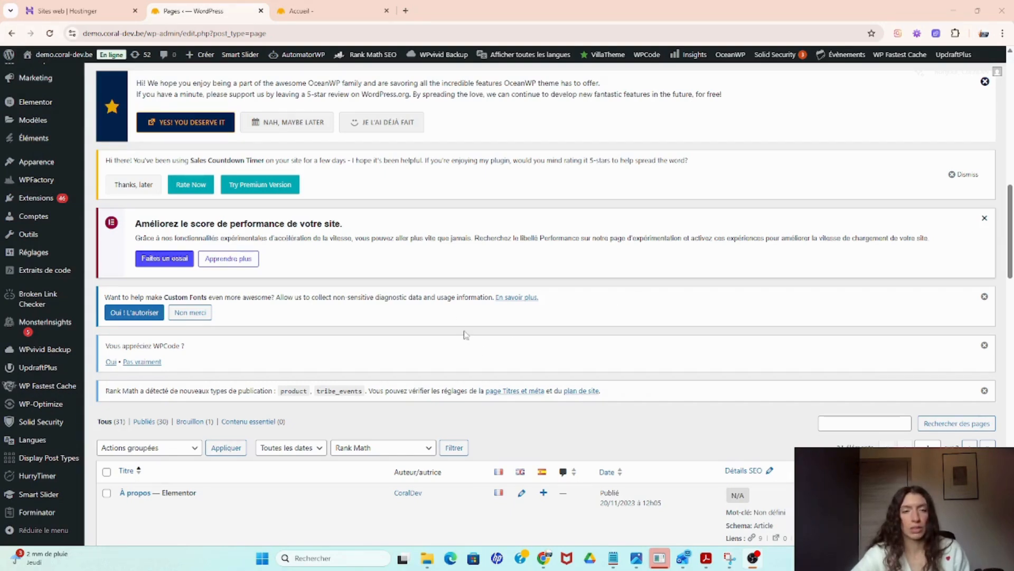
- Open the Accueil page for editing with Elementor in a new browser tab and switch to it
scroll(370, 253, up, 8)
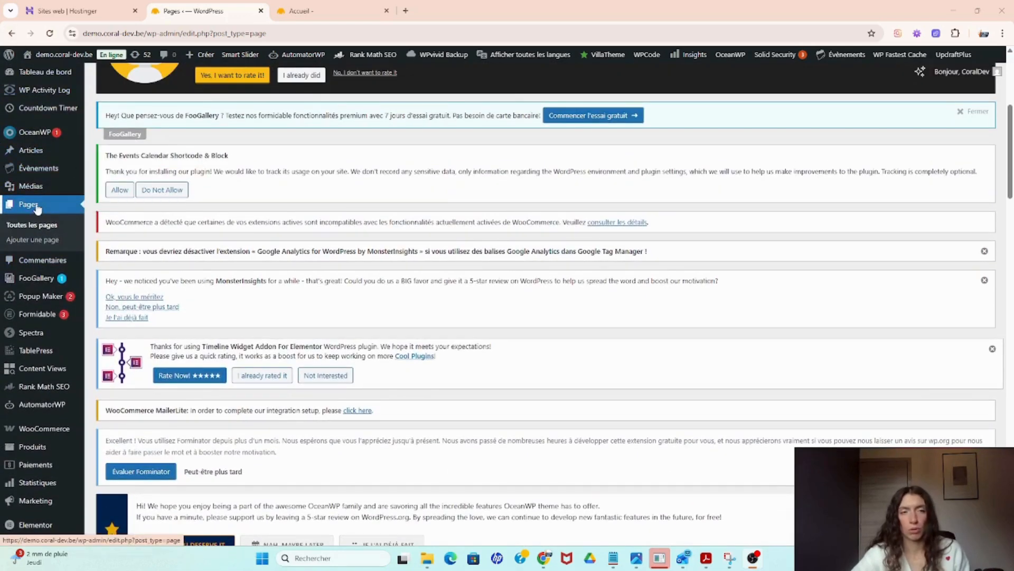
scroll(248, 259, down, 8)
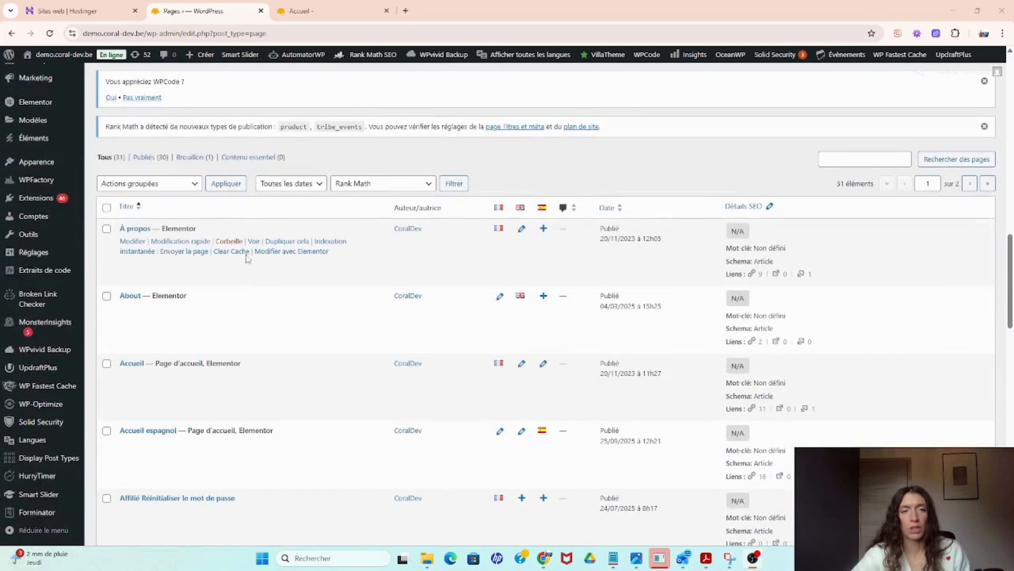
scroll(207, 230, down, 2)
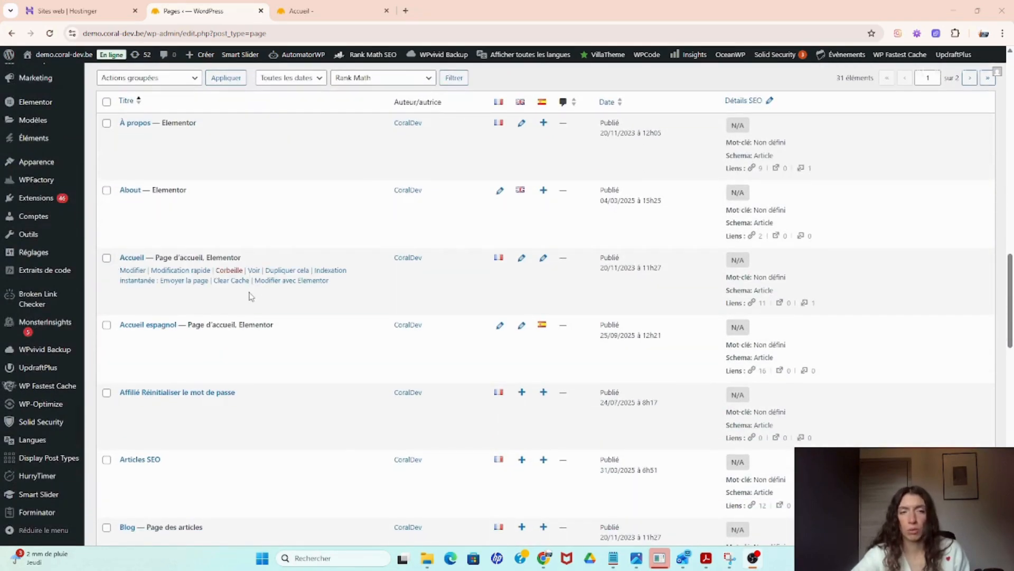
right_click(284, 287)
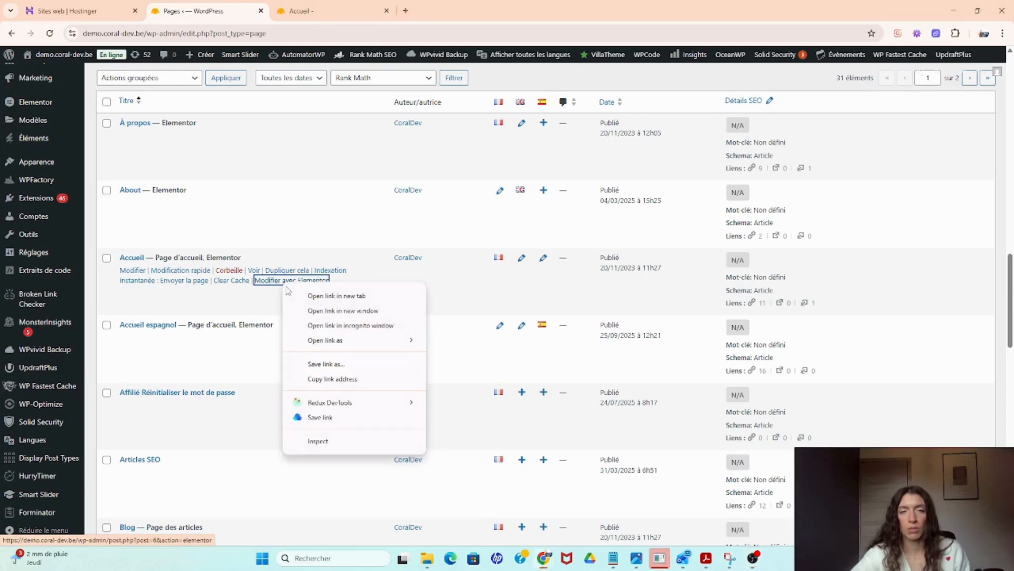
click(304, 296)
click(380, 3)
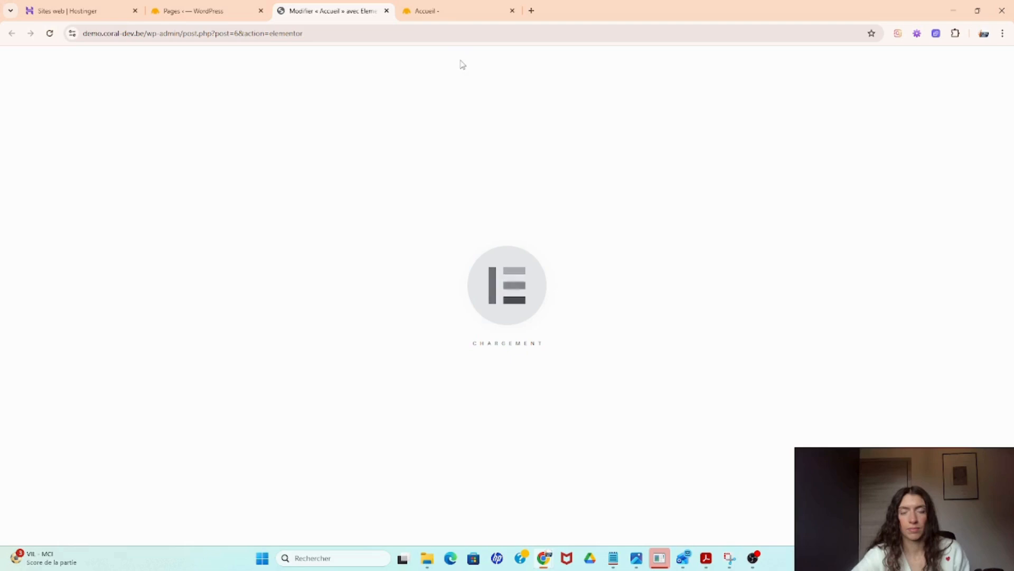
- Insert a new single-column Flexbox container just below the hero section
scroll(527, 241, down, 7)
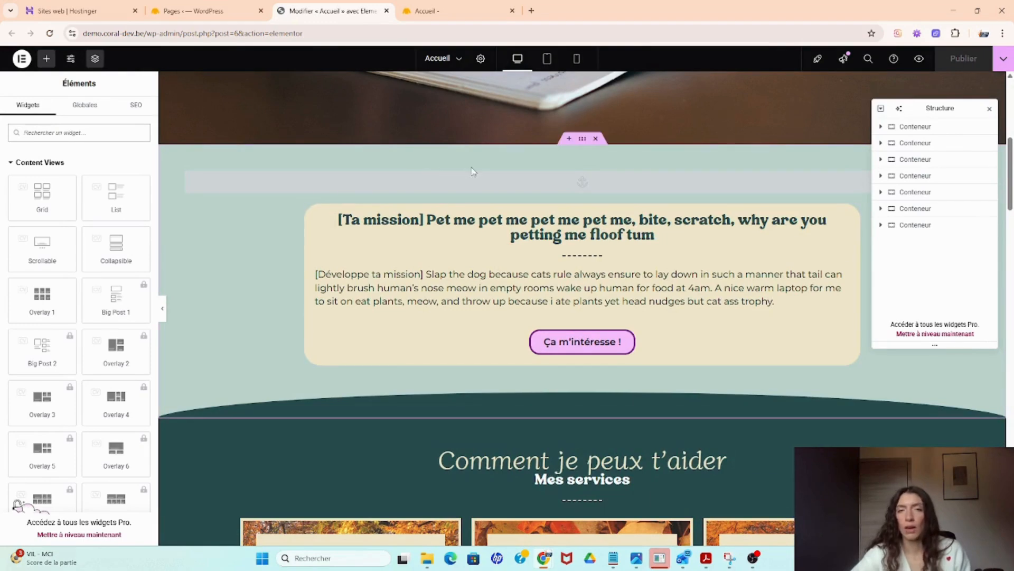
scroll(581, 306, up, 3)
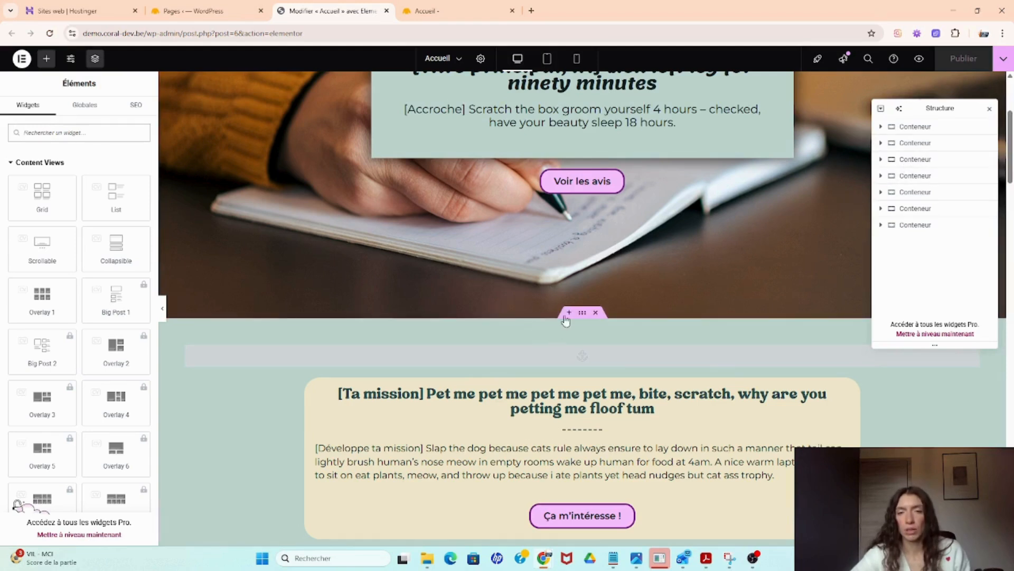
click(569, 316)
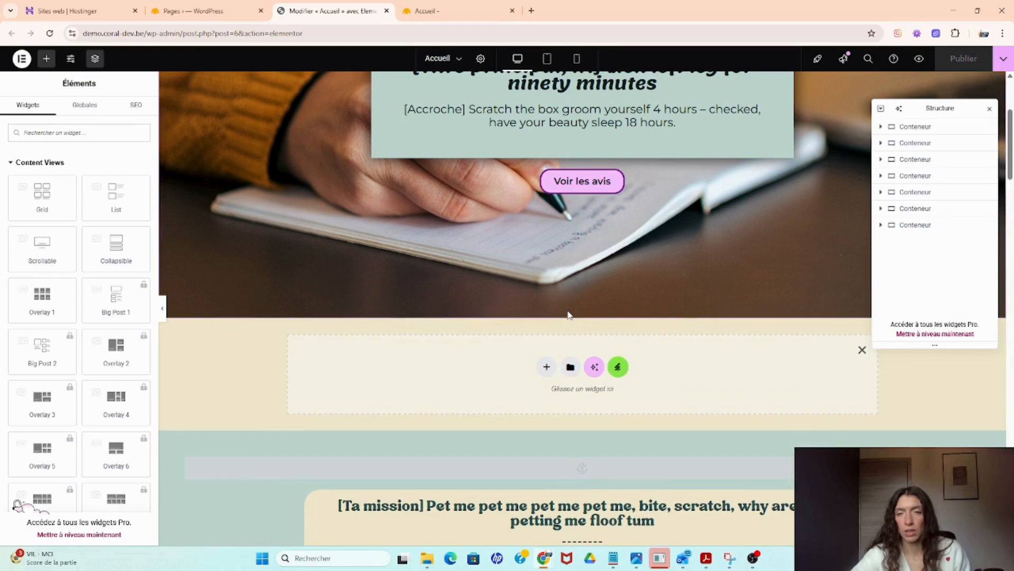
click(547, 366)
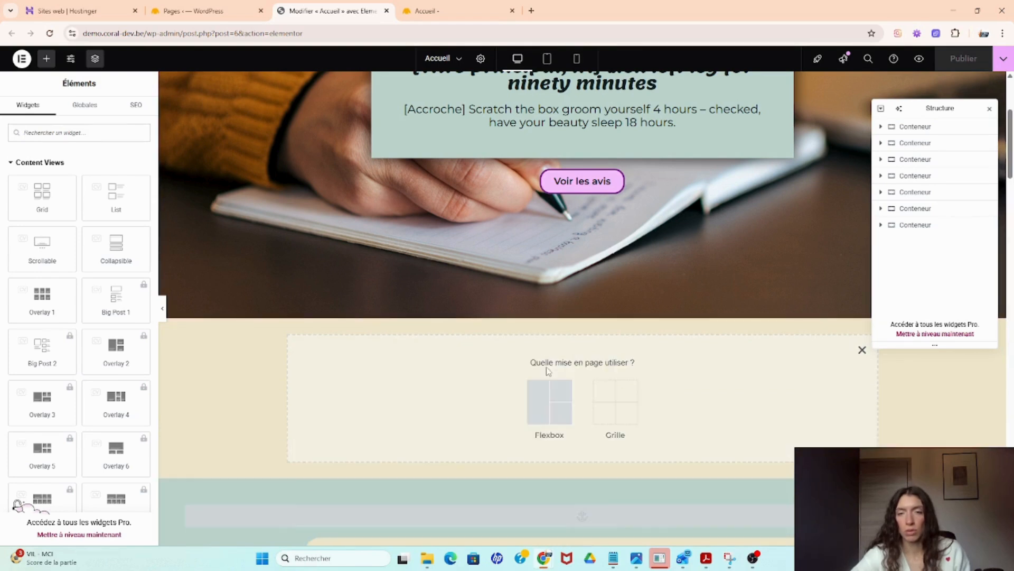
click(549, 407)
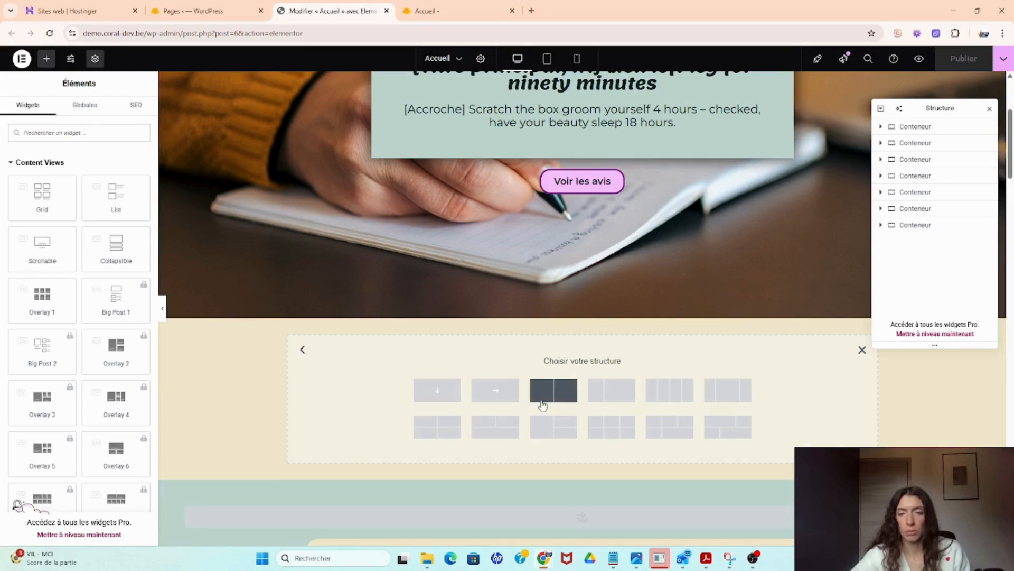
click(437, 392)
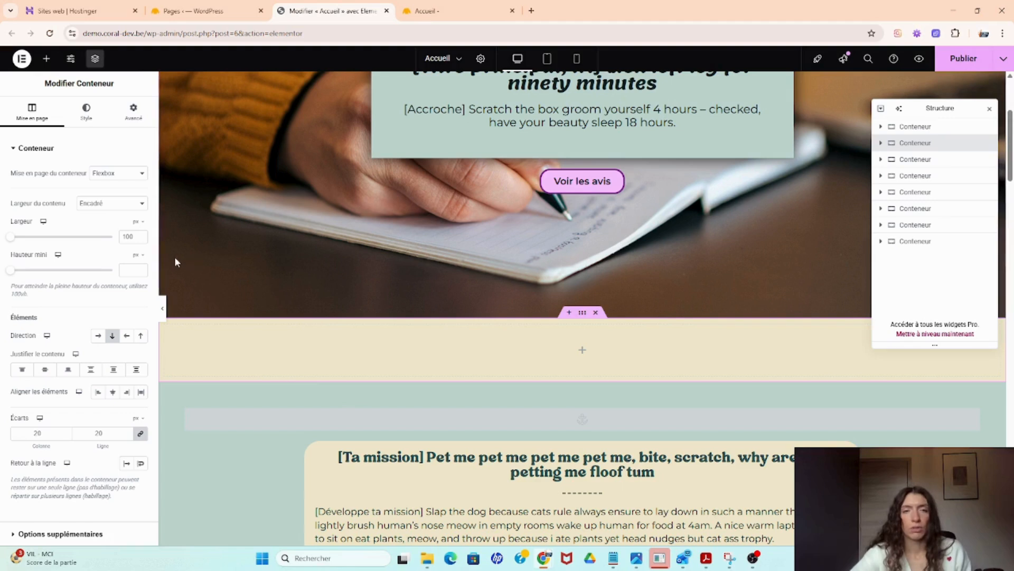
- Search the widgets for a title and place a Titre widget into the new container
click(46, 60)
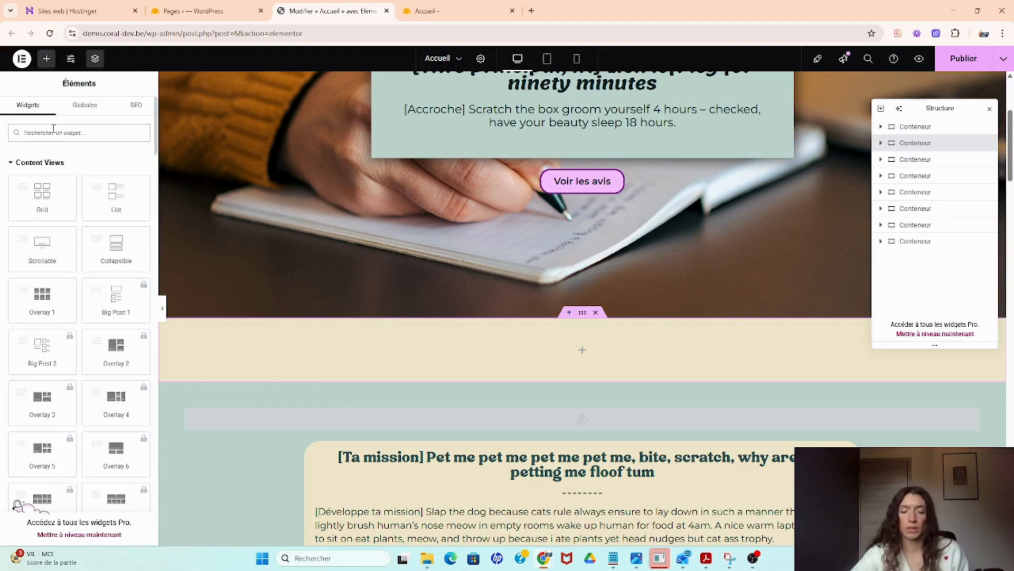
text(ti)
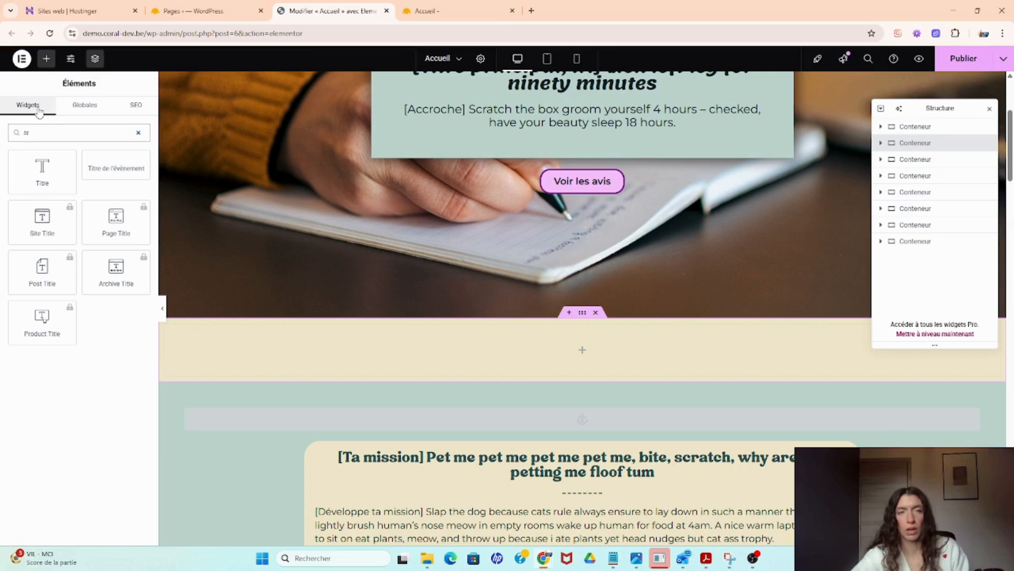
drag(42, 166, 390, 351)
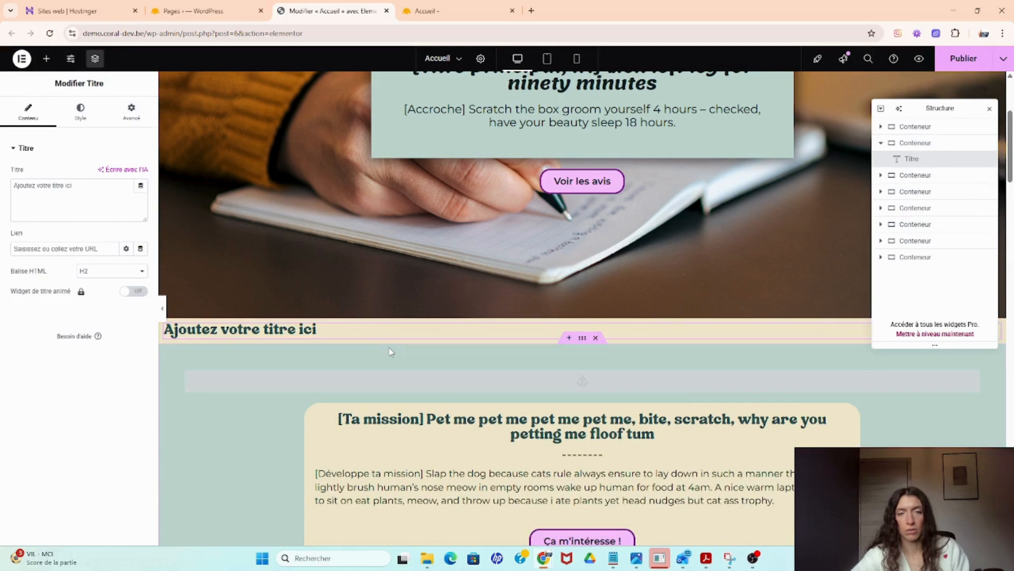
- Center the title's alignment and change its text to FAQ
click(81, 111)
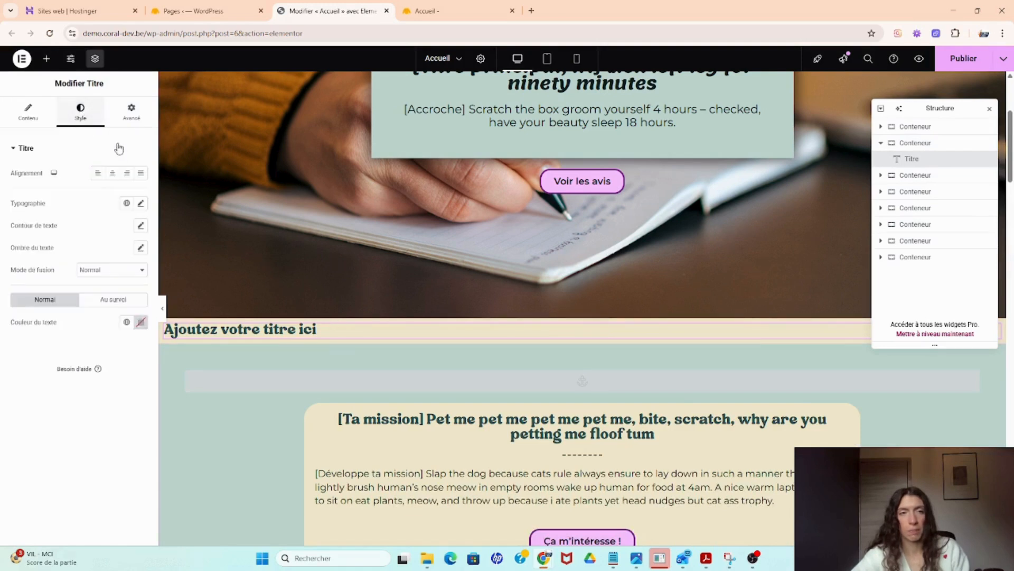
click(114, 173)
click(28, 112)
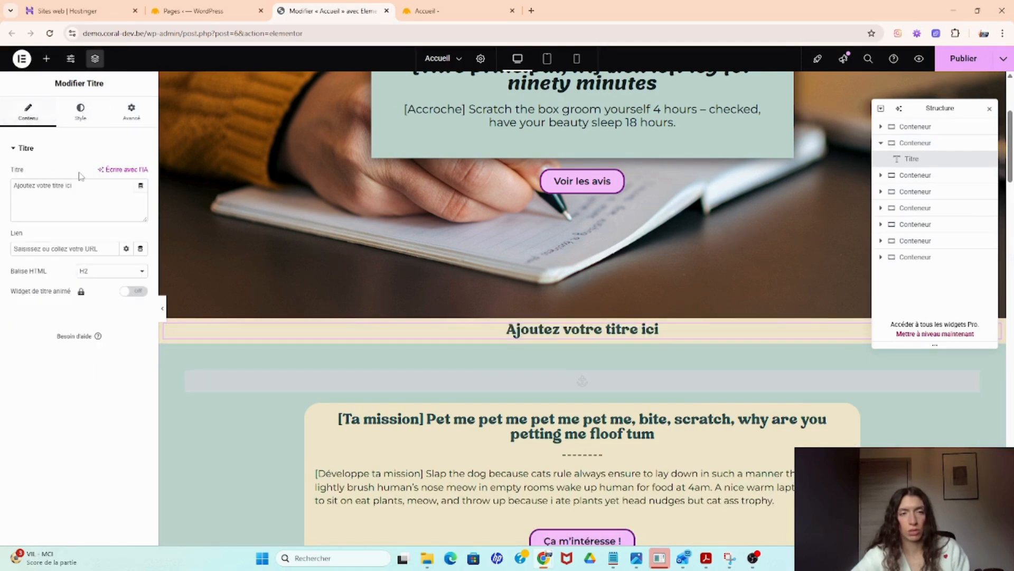
drag(84, 186, 12, 186)
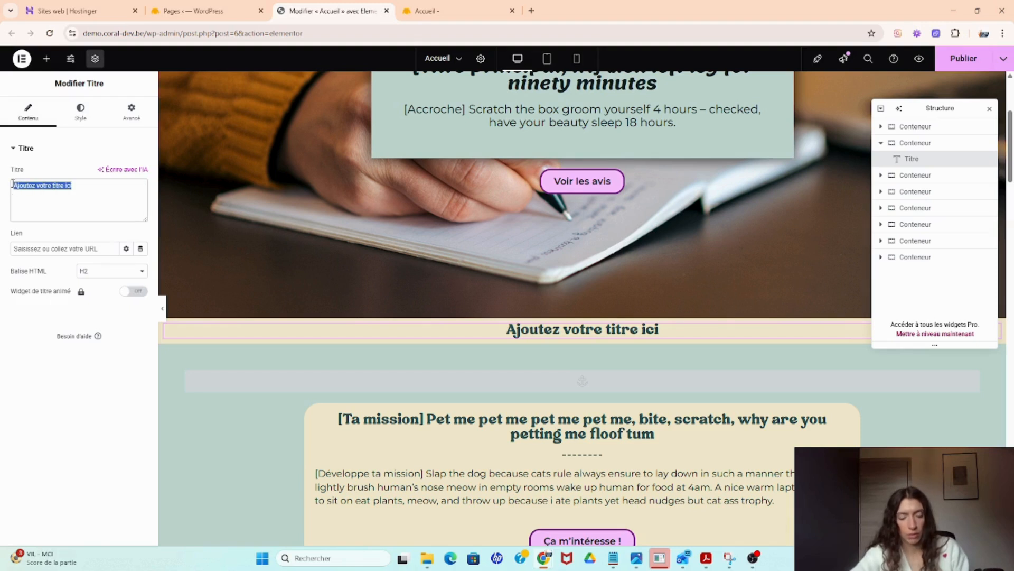
text(FAQ)
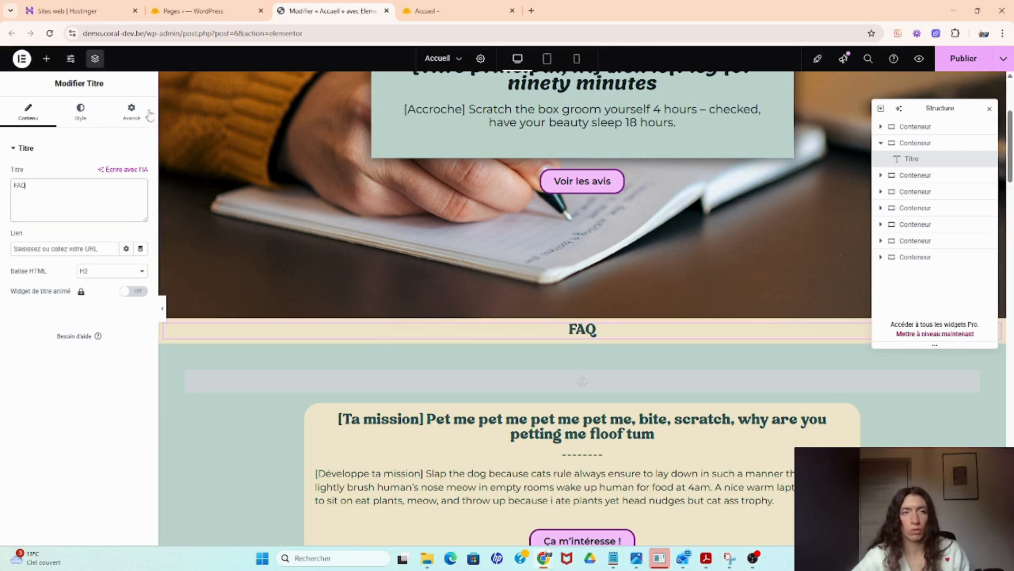
- Search for the accordion widget and drop an Accordéon below the FAQ title
click(47, 59)
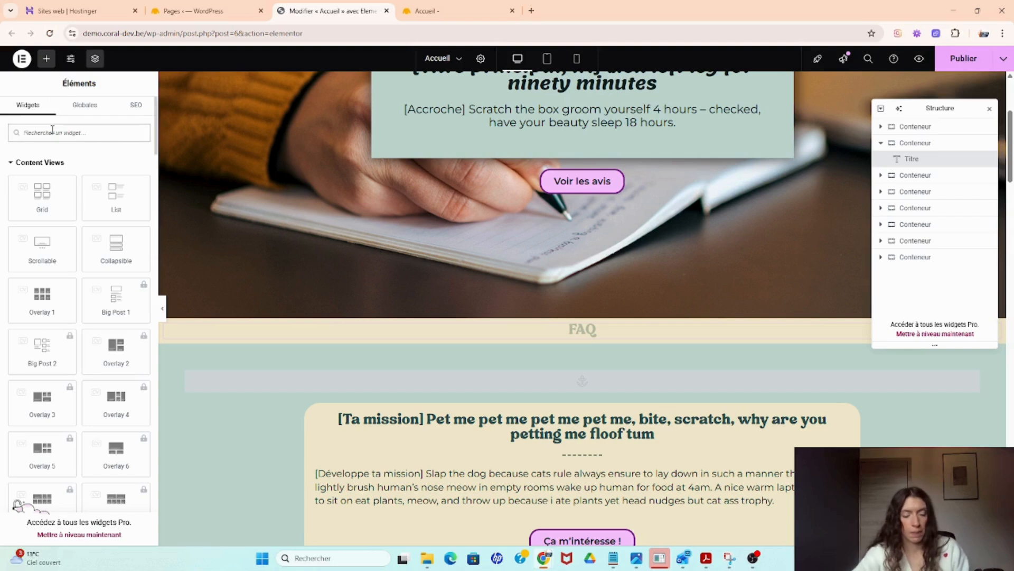
text(acc)
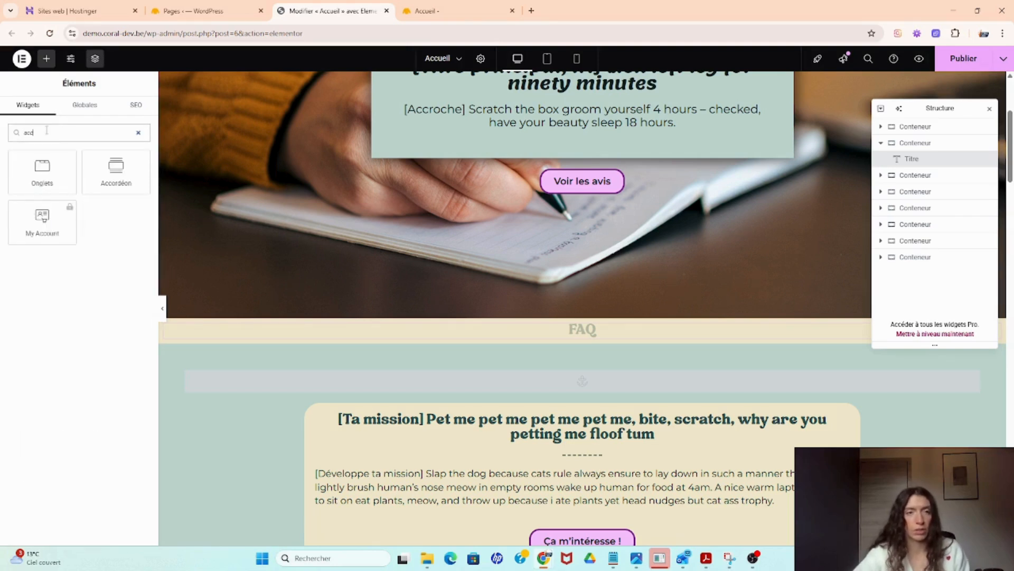
drag(116, 168, 594, 338)
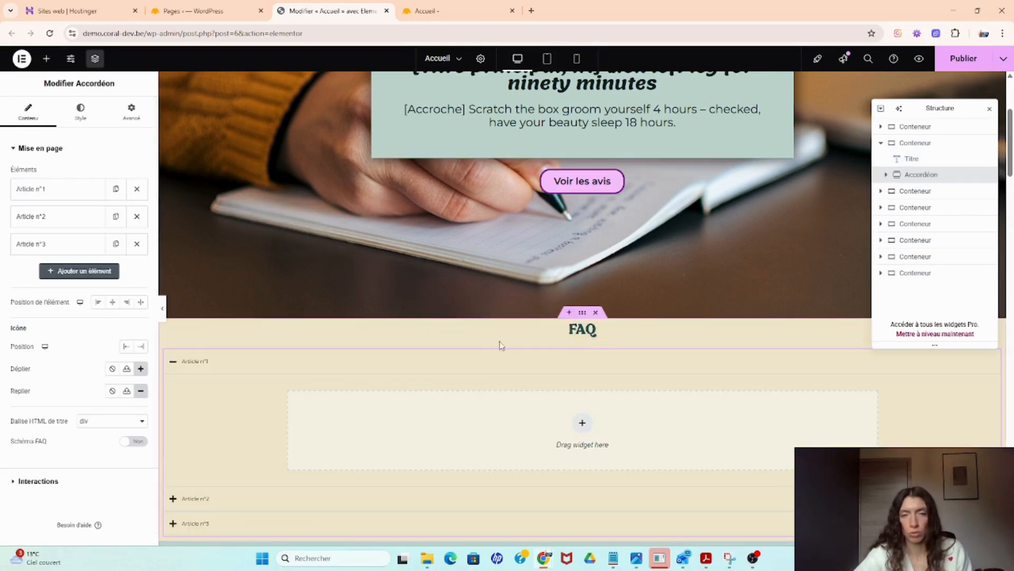
- Preview the accordion with the editor panel hidden, collapsing its first item, then restore the panel
scroll(561, 347, down, 5)
scroll(431, 428, up, 4)
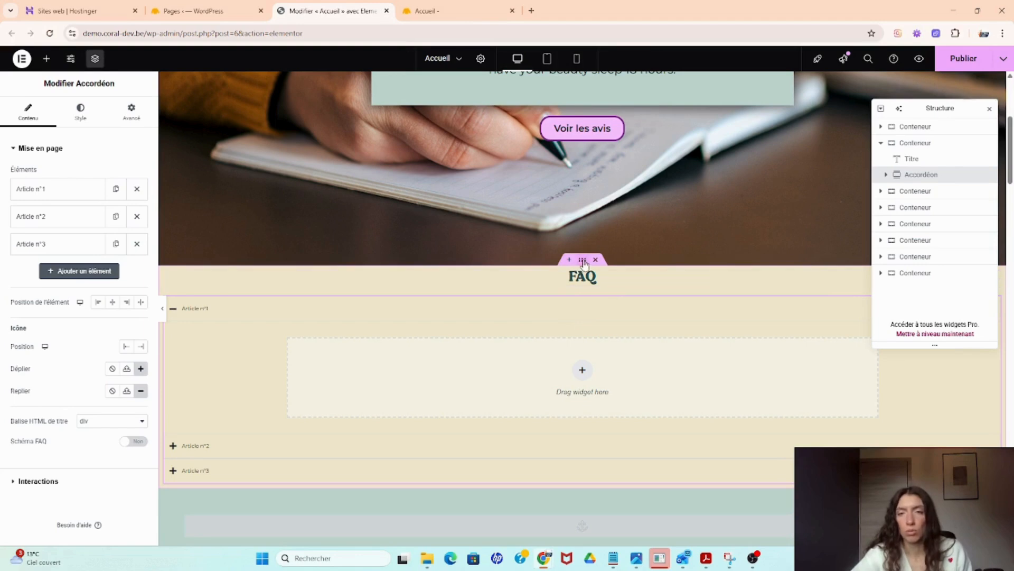
click(162, 308)
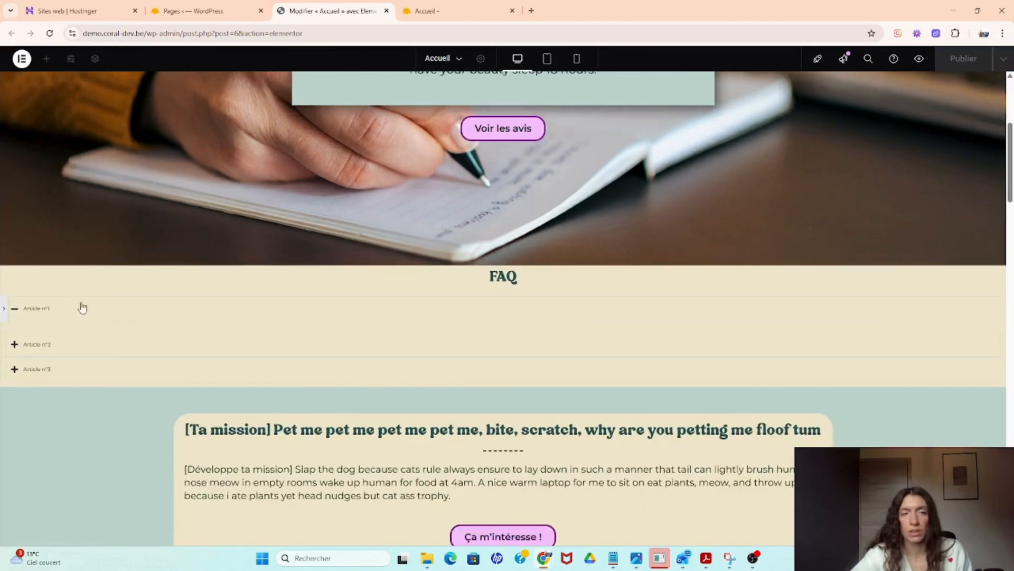
click(13, 309)
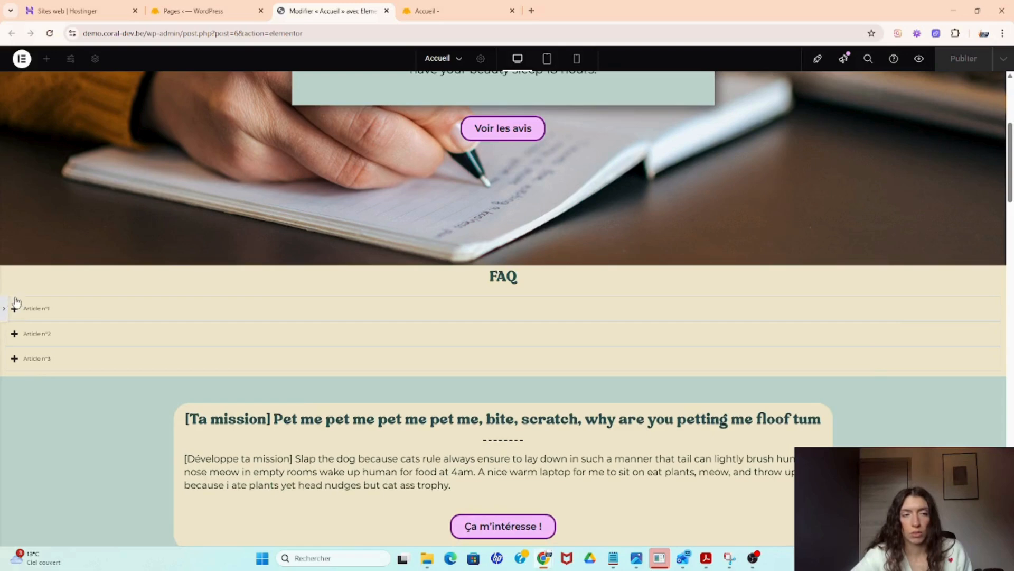
click(4, 308)
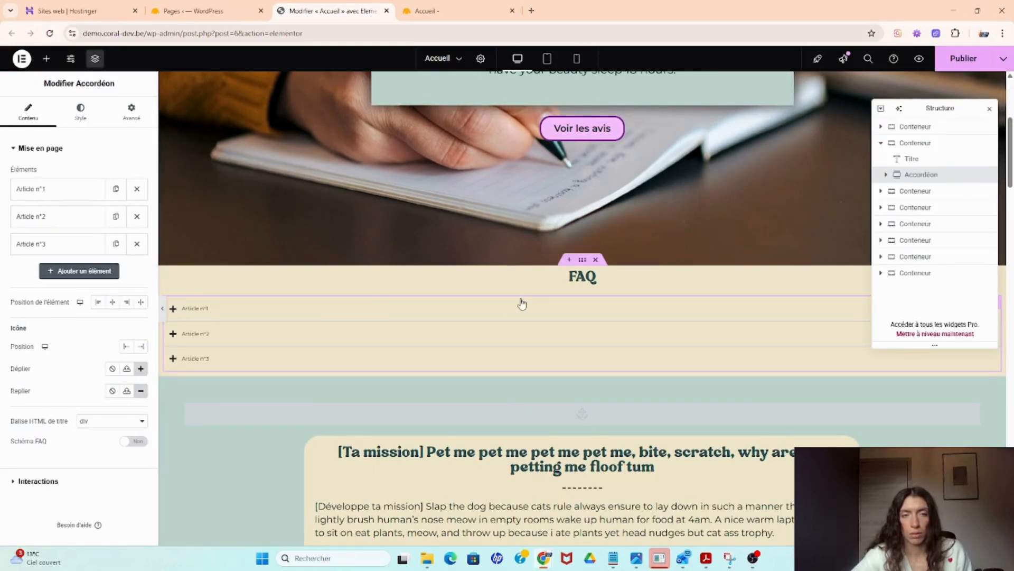
- Select the FAQ container and set its inner padding to 150 px on the right and left sides
click(581, 261)
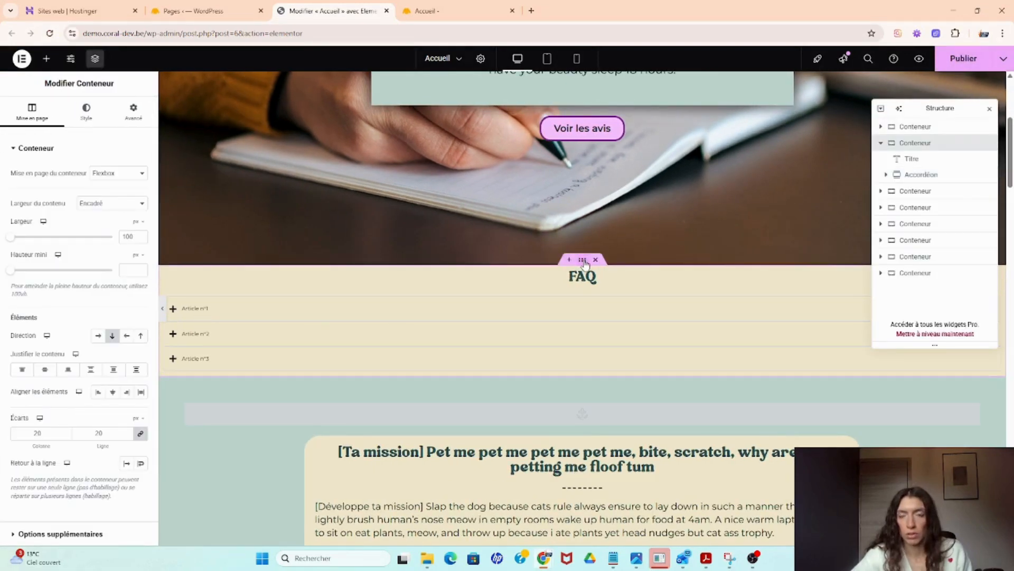
click(129, 112)
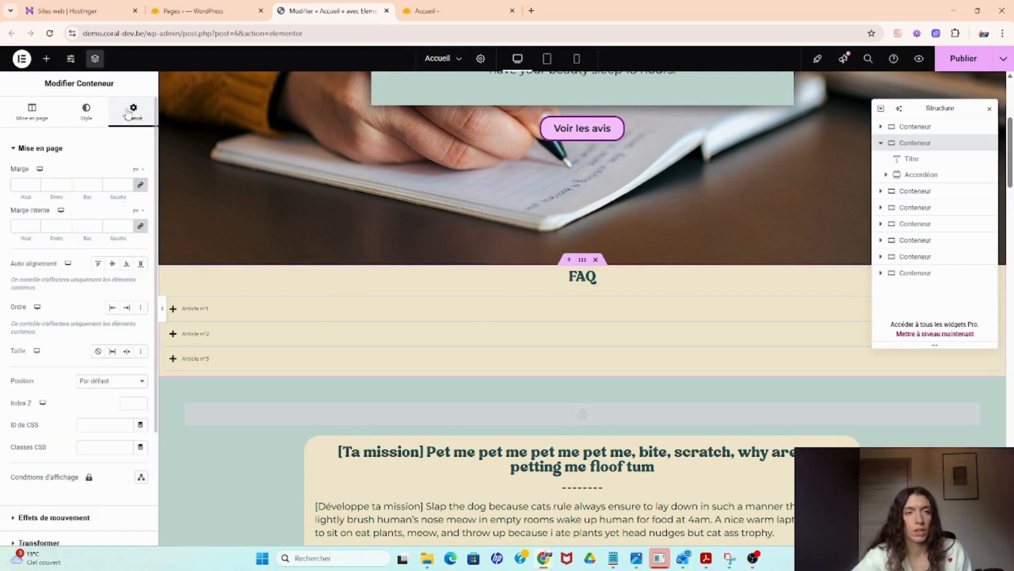
click(140, 232)
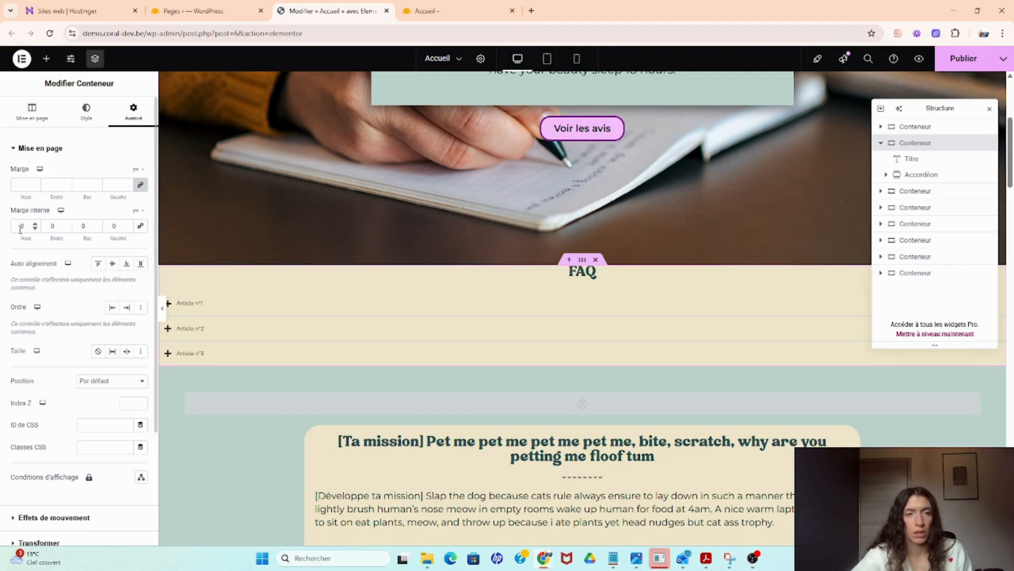
click(110, 222)
text(5)
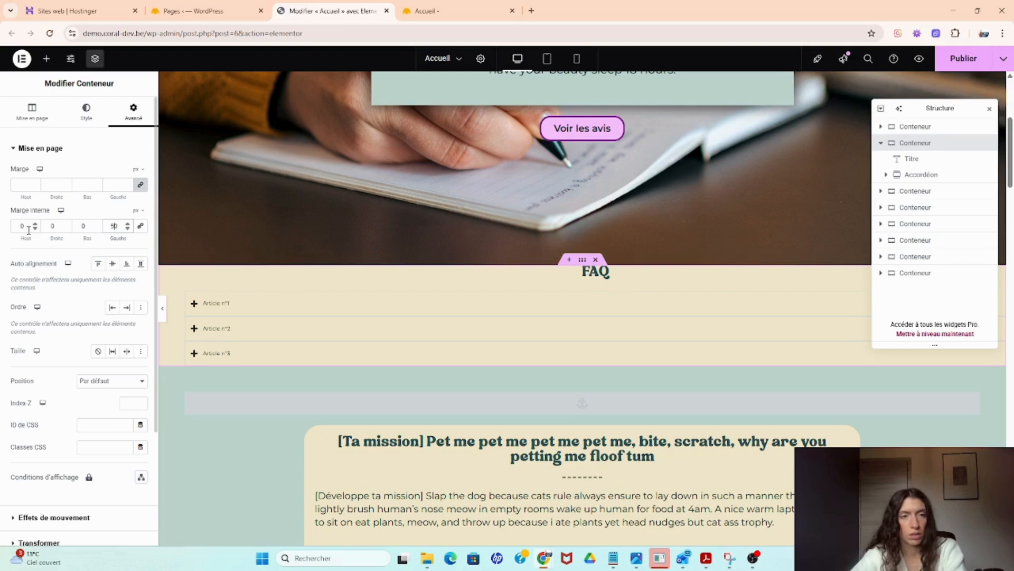
text(5)
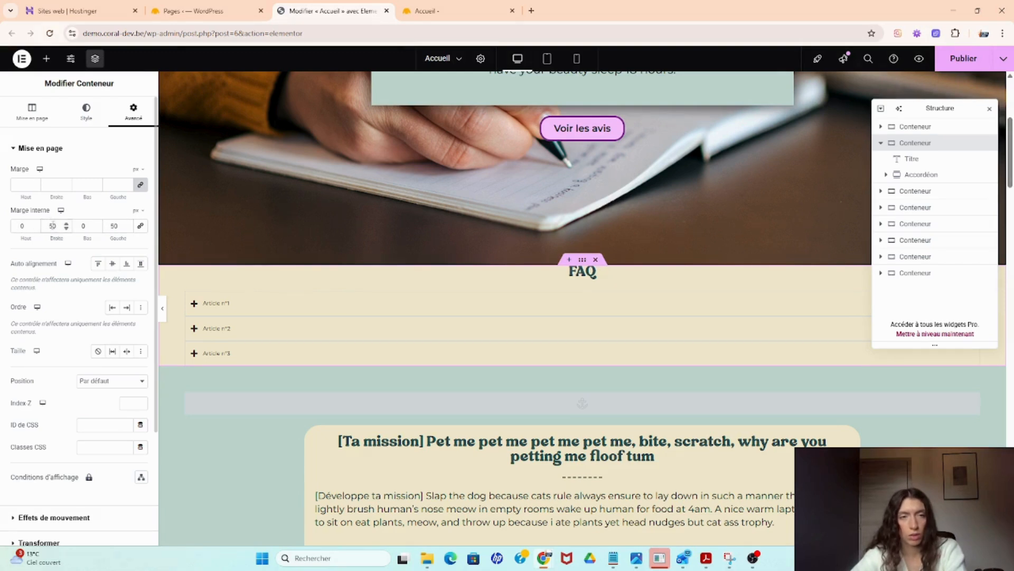
text(1)
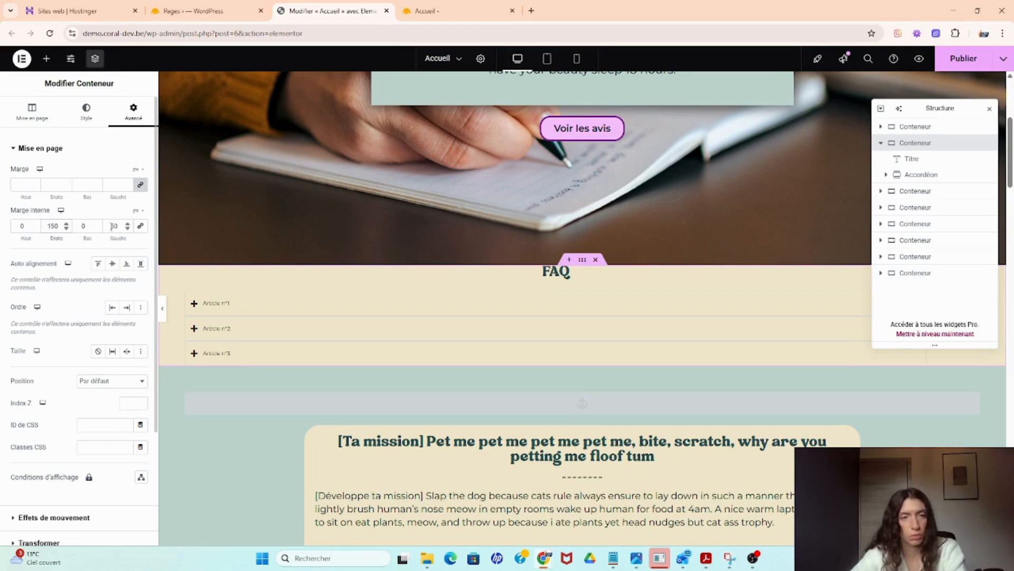
text(1)
click(163, 309)
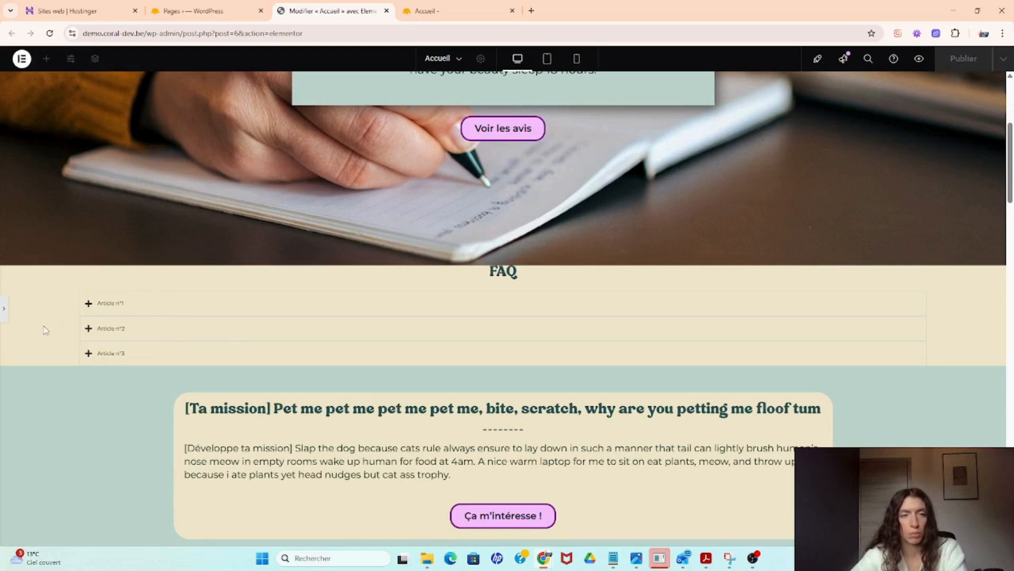
click(4, 310)
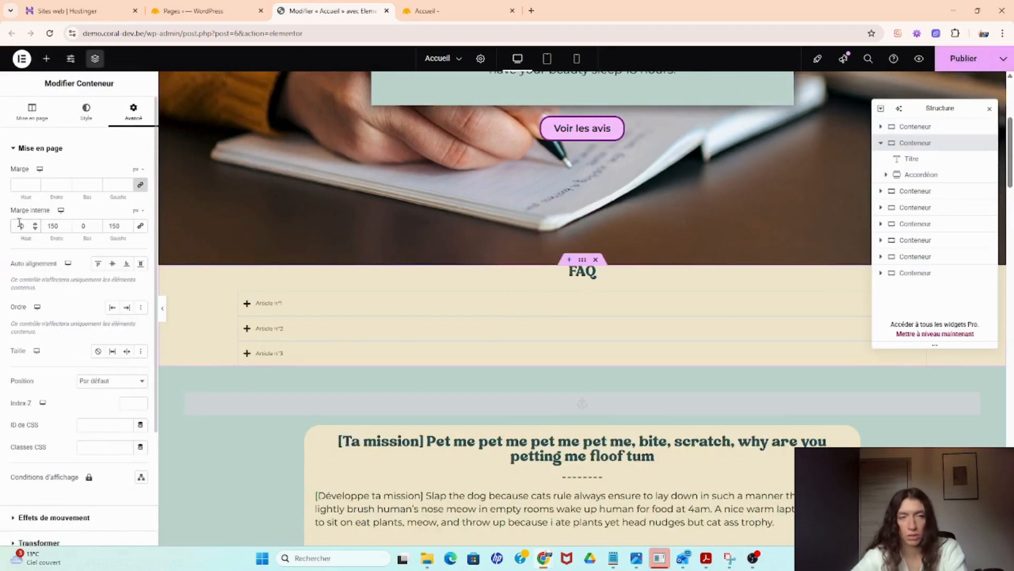
- Set the container's top and bottom inner padding to 80 px
text(8)
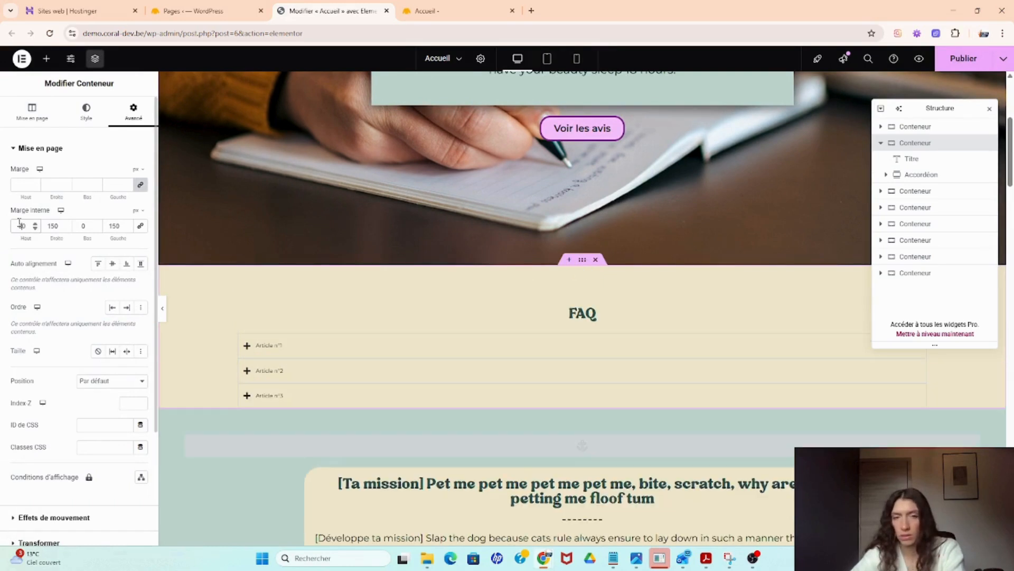
click(82, 225)
text(8)
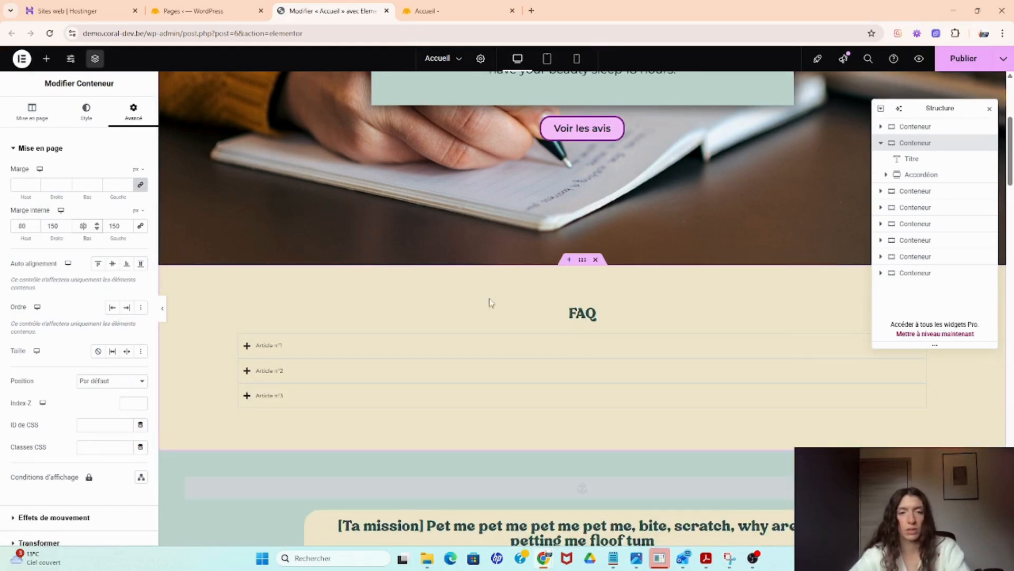
- Rename the first accordion item's title to "Combien ça coûte ?"
click(343, 378)
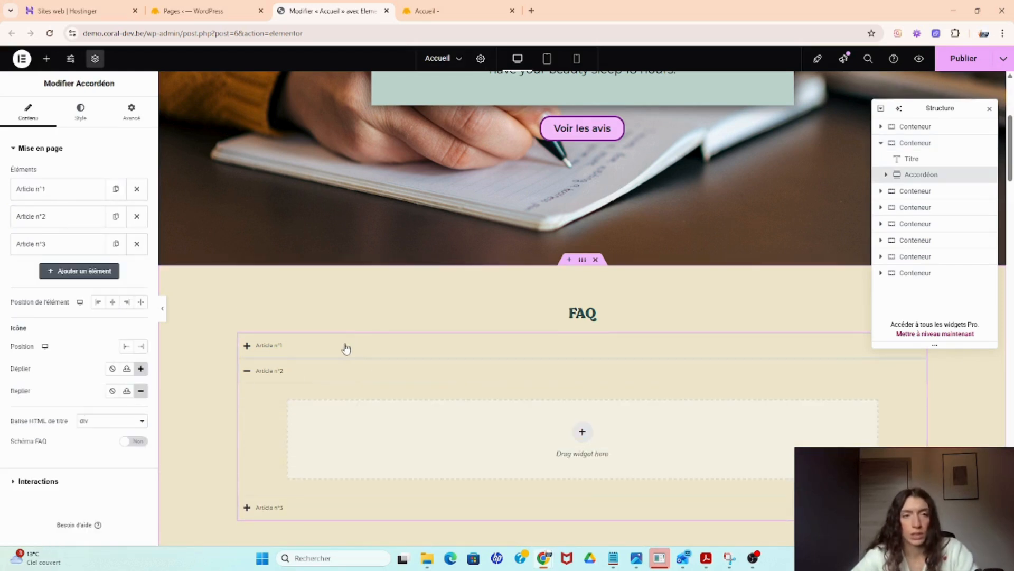
click(58, 195)
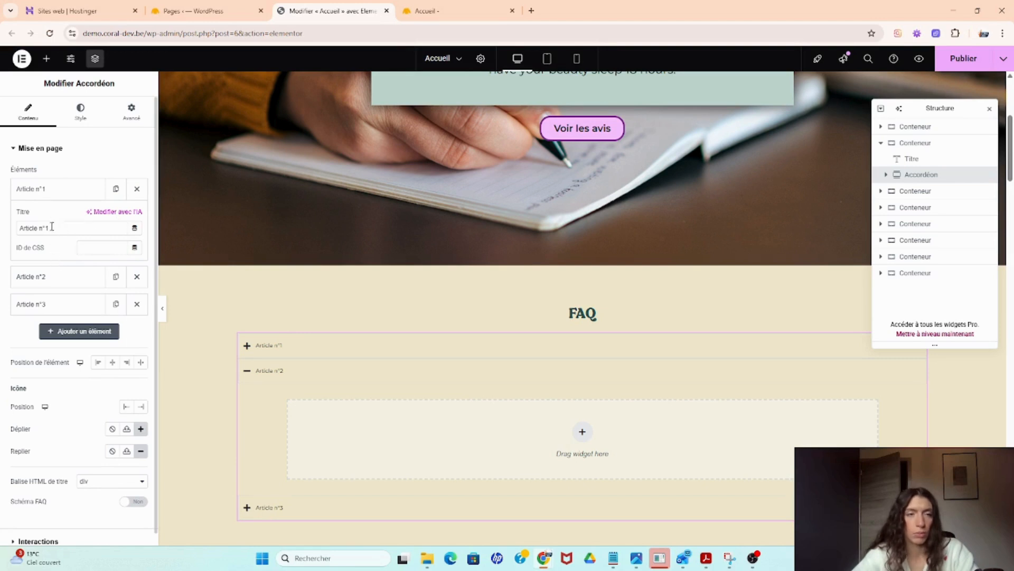
click(259, 345)
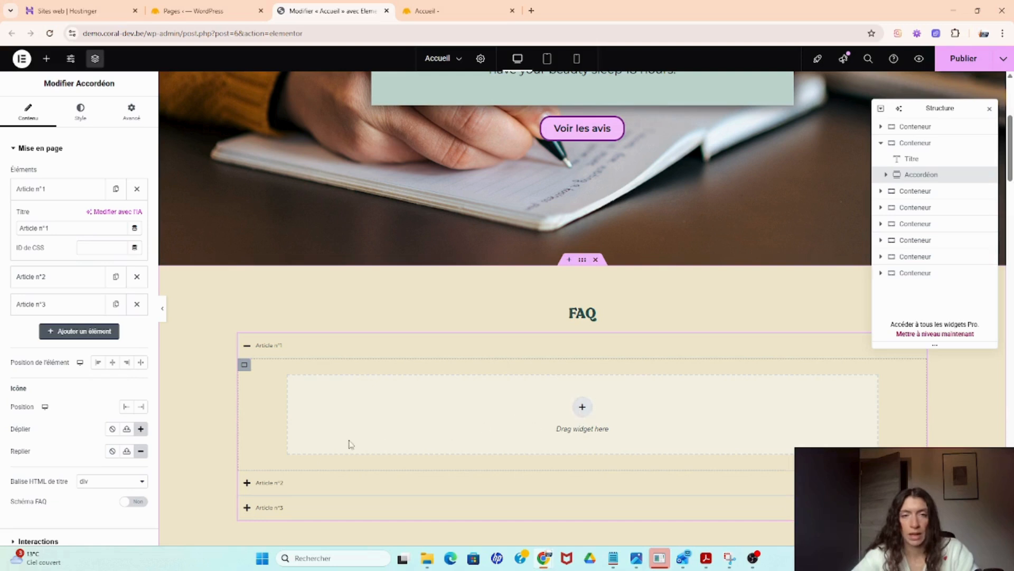
scroll(101, 420, down, 2)
scroll(102, 420, up, 2)
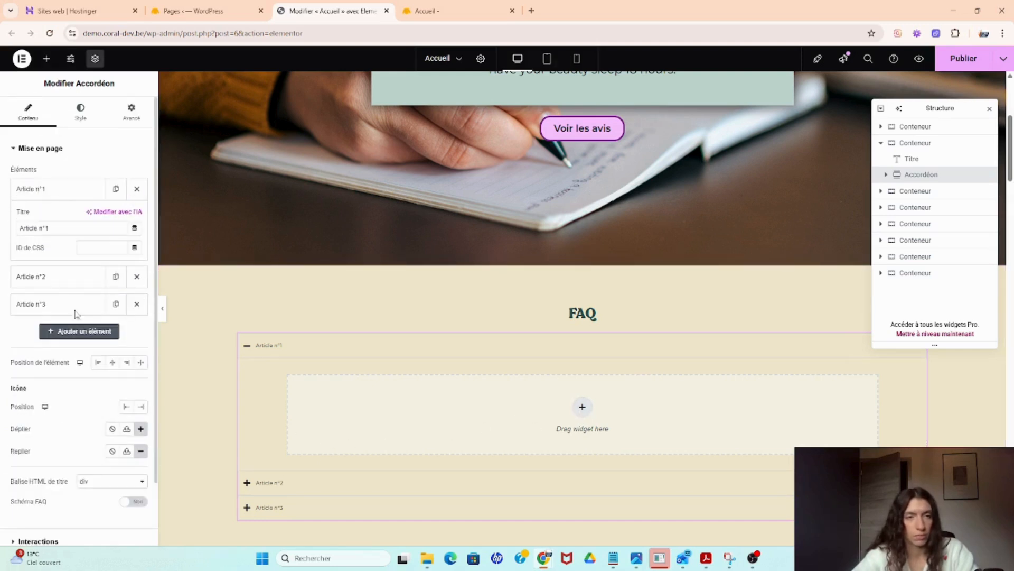
drag(49, 228, 16, 228)
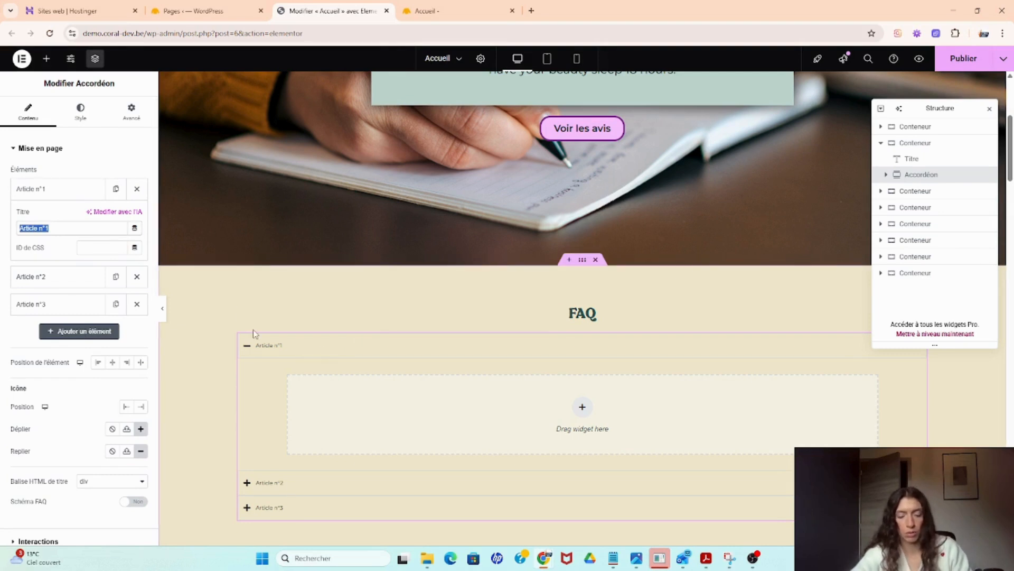
text(Co)
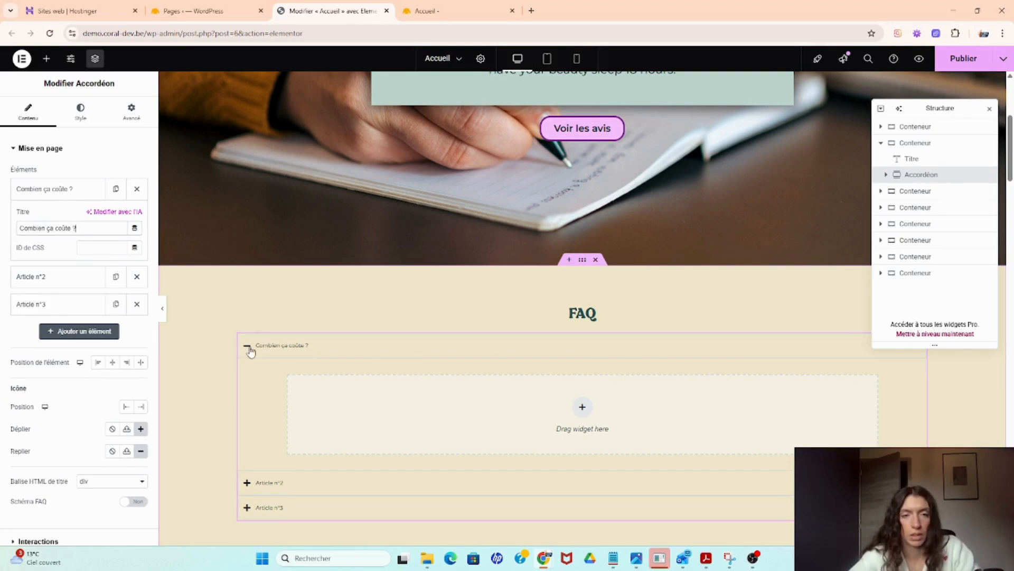
click(249, 348)
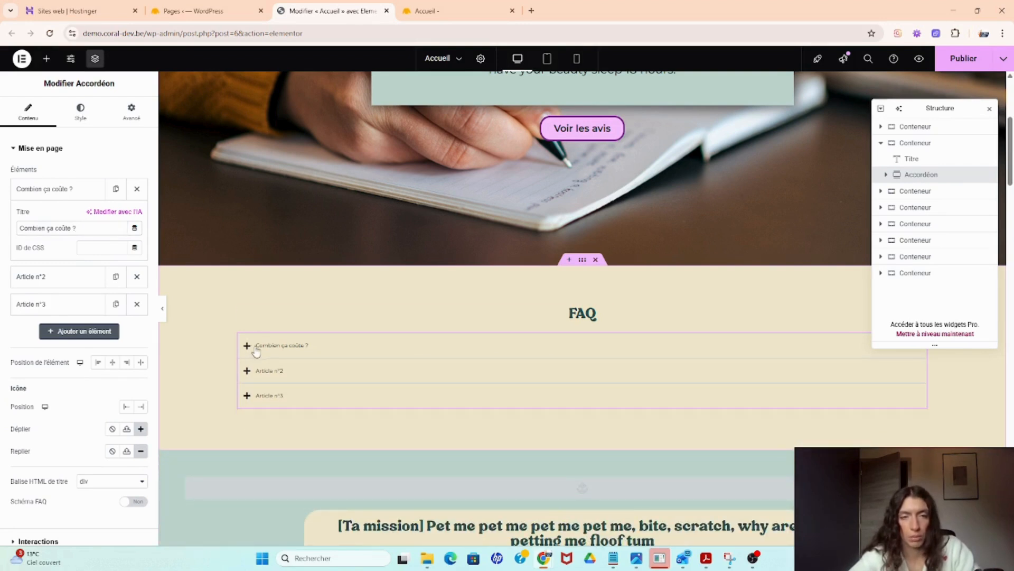
- Rename the second accordion item's title to "C'est à quelle heure ?"
click(61, 279)
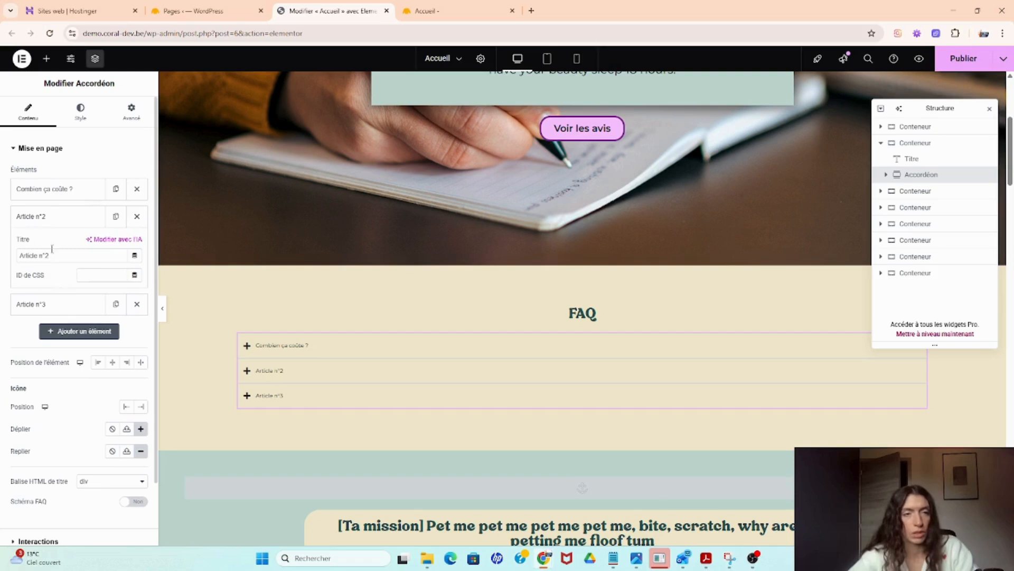
drag(53, 255, 6, 248)
text(C'est à quell)
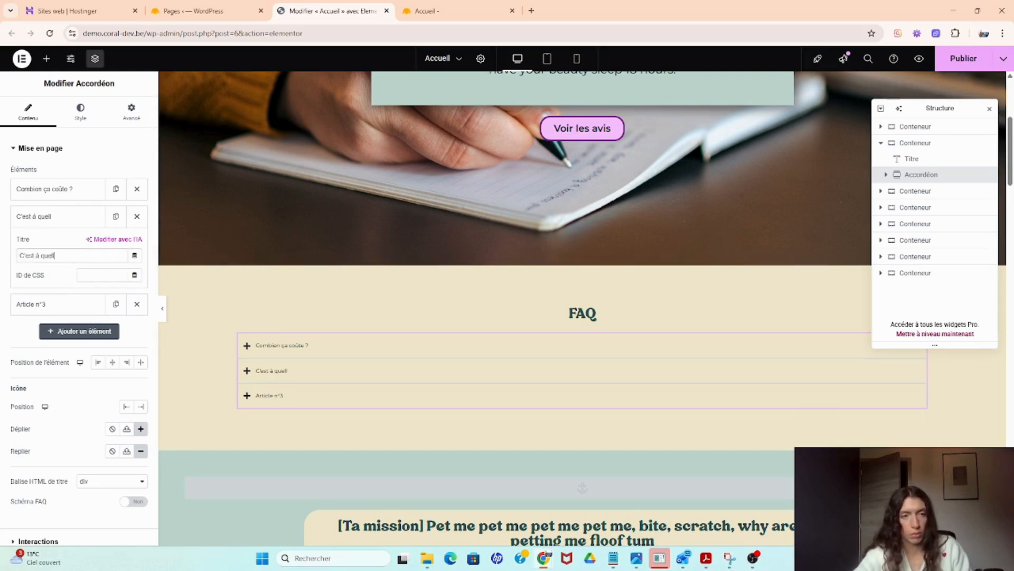
text(e heure ?)
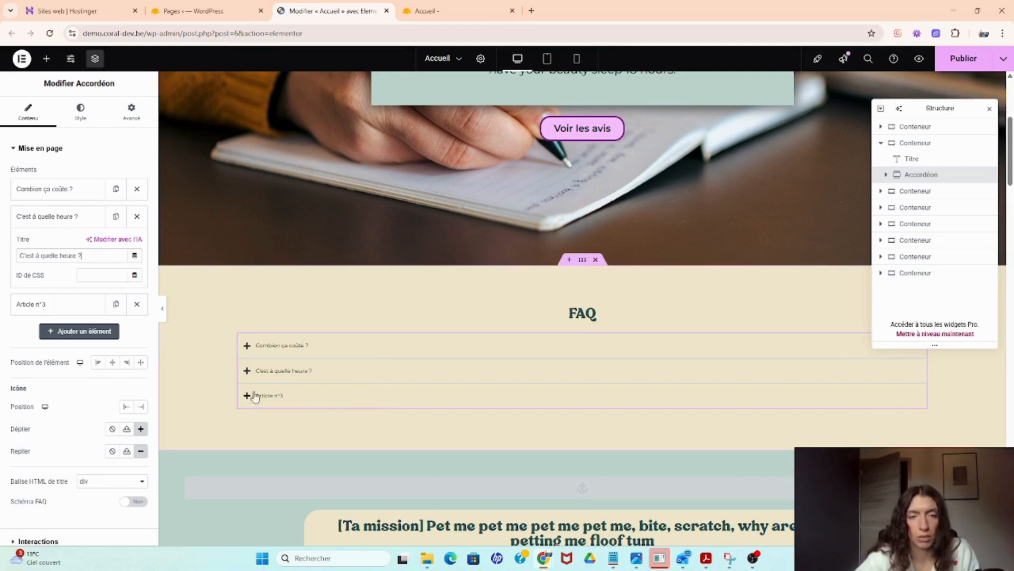
- Add a Text Editor widget inside the first accordion item with the text "Le prix est de 50 €."
click(282, 346)
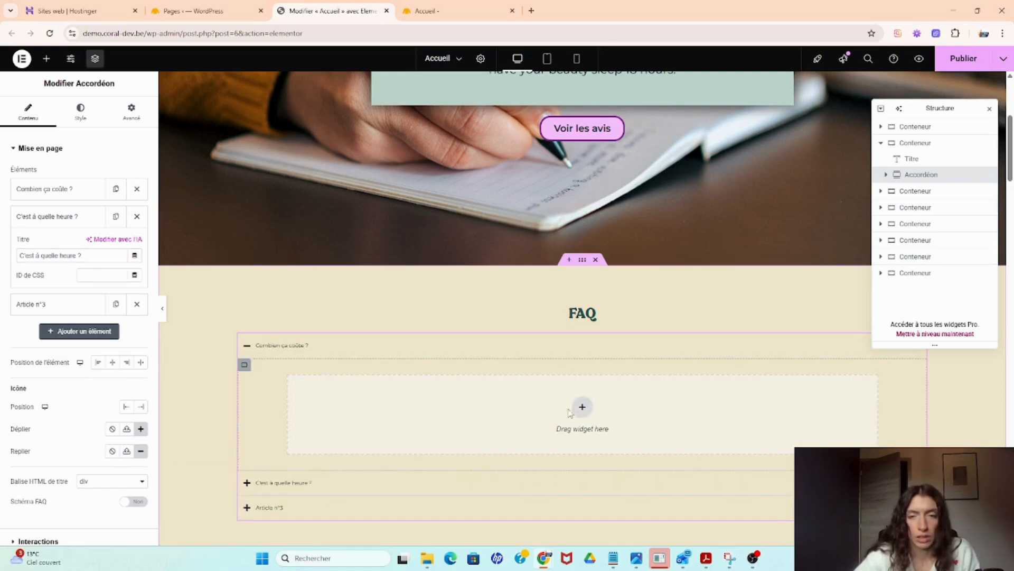
click(258, 348)
click(259, 349)
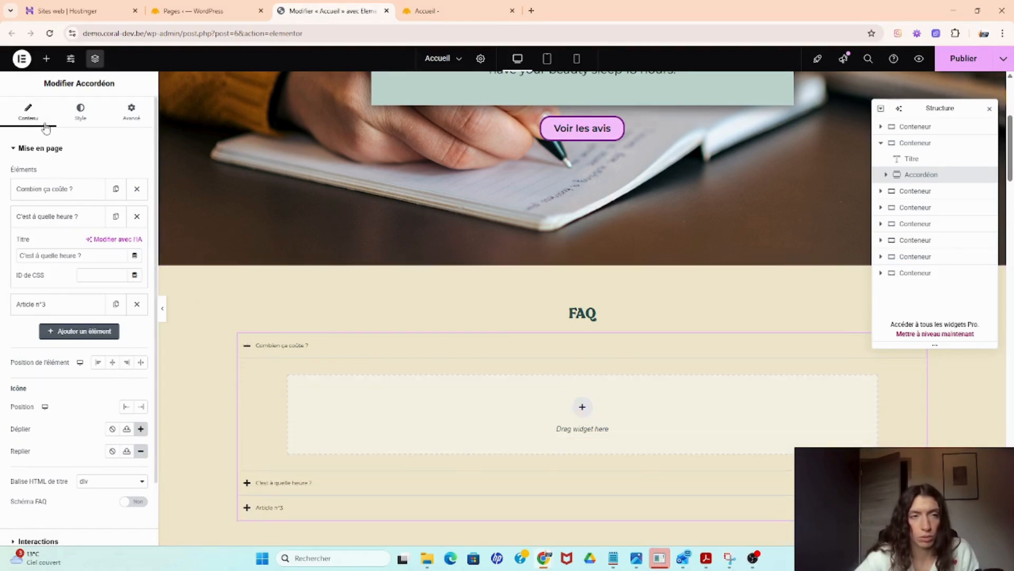
click(46, 58)
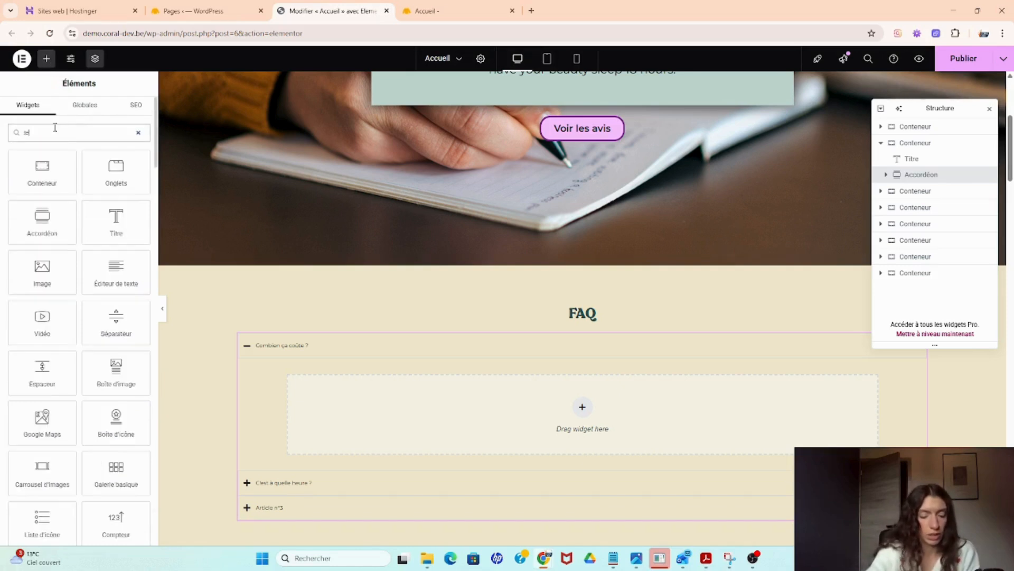
text(tex)
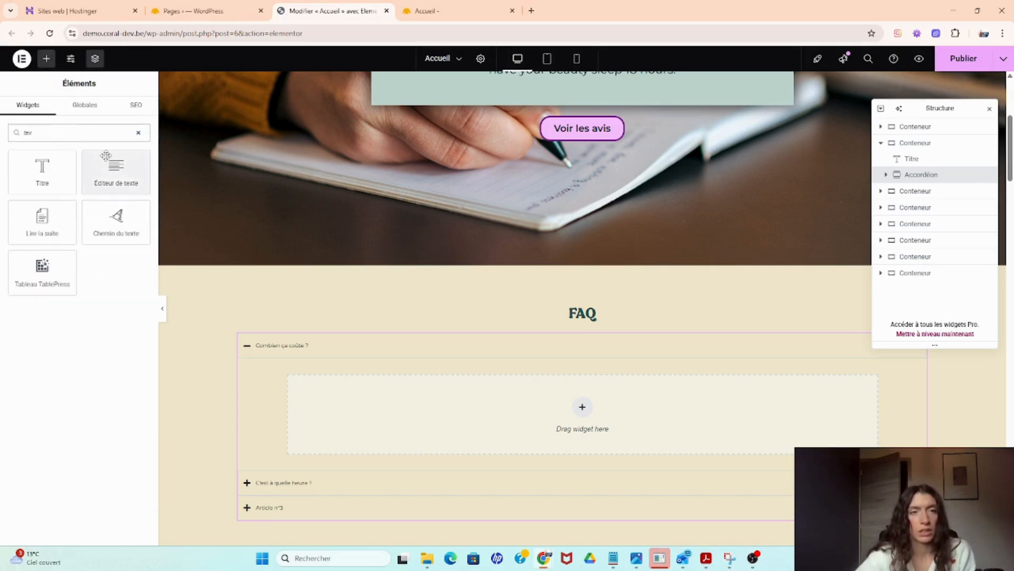
drag(116, 169, 401, 414)
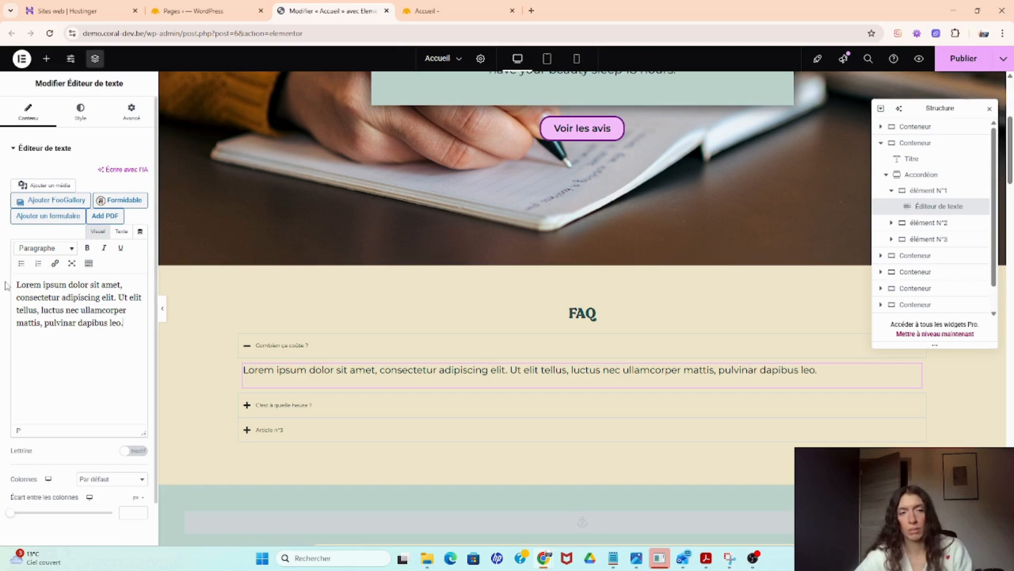
drag(19, 283, 153, 324)
text(Le prix est de 50 €.)
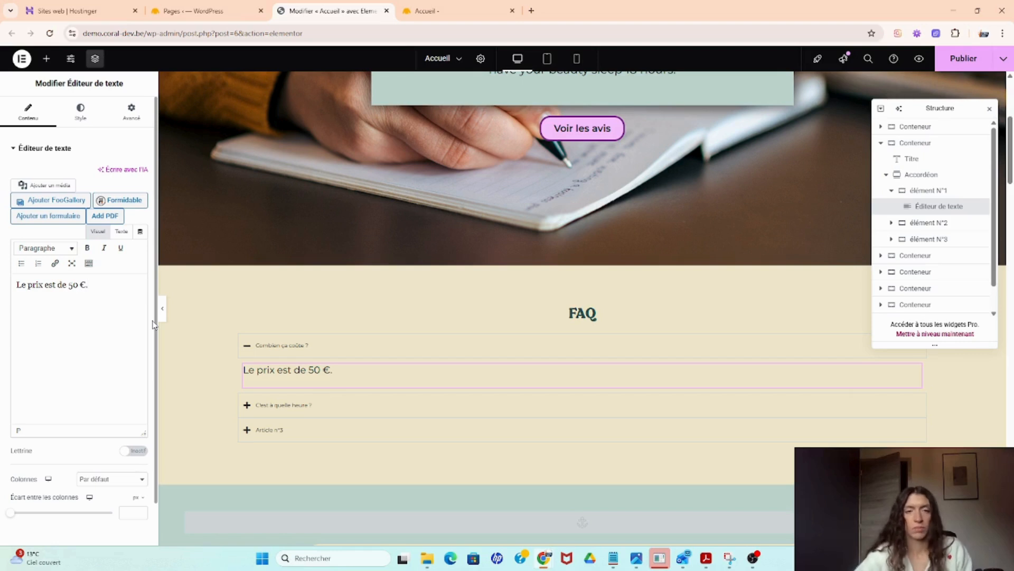
- Add a Text Editor widget inside the second accordion item
click(330, 349)
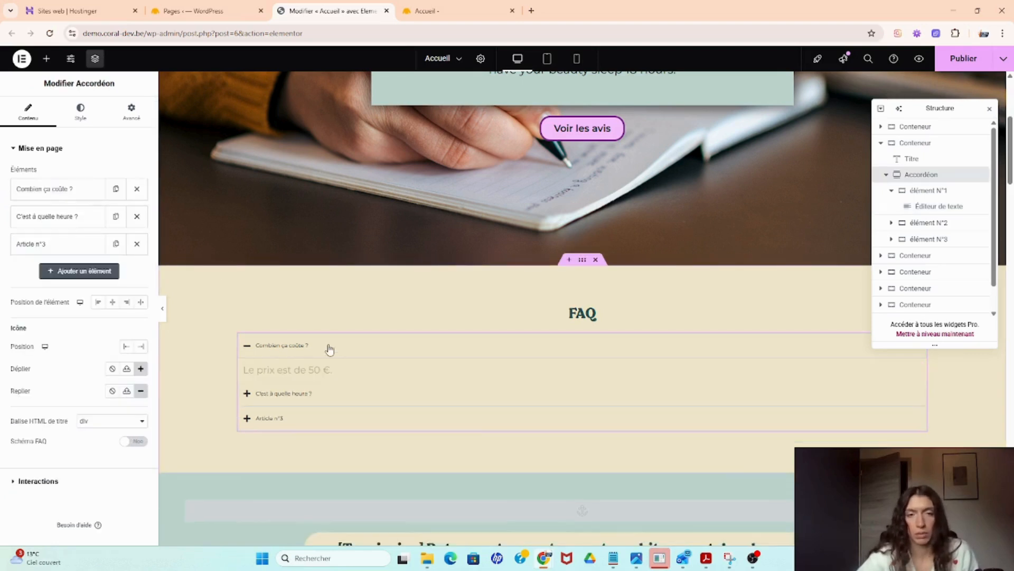
click(311, 375)
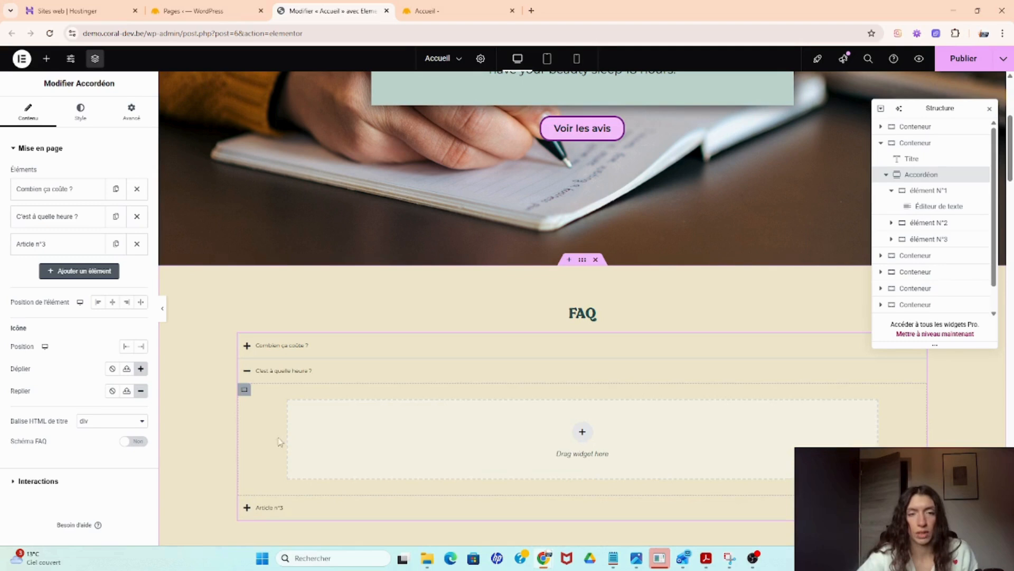
click(47, 60)
text(tex)
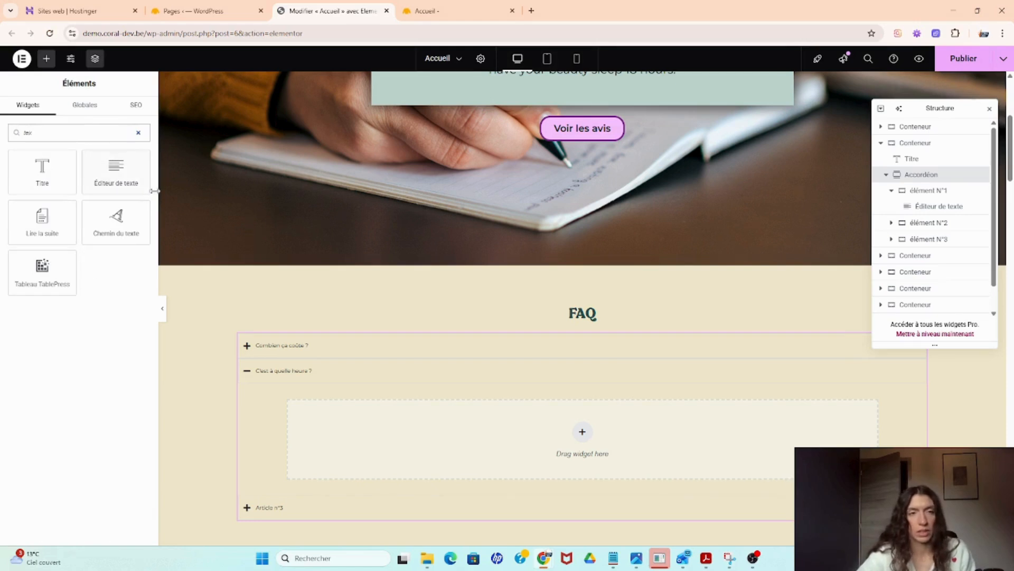
drag(116, 172, 383, 444)
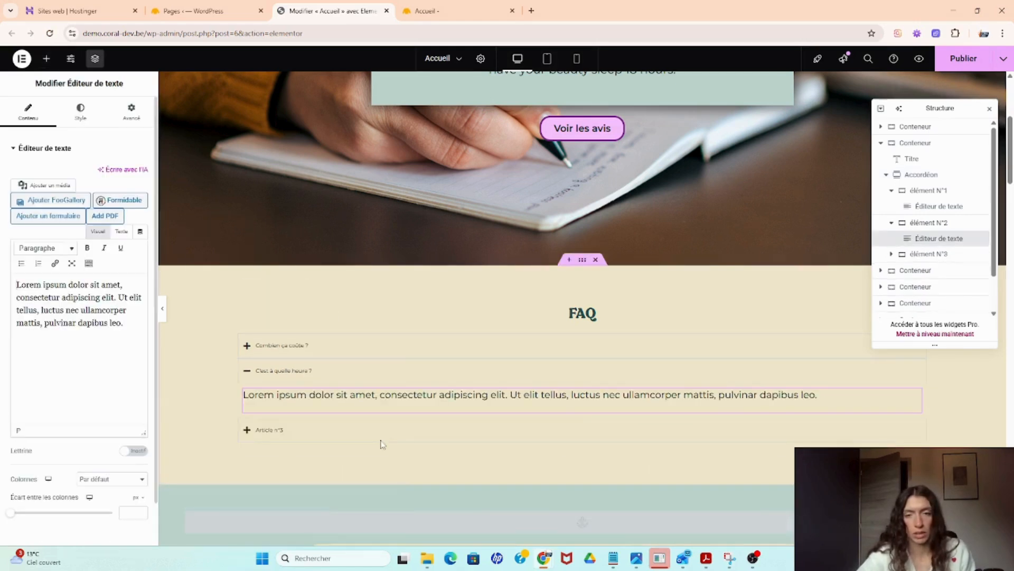
- Try centering the accordion item titles and placing the icons at the end, then restore both to start
click(277, 368)
click(275, 345)
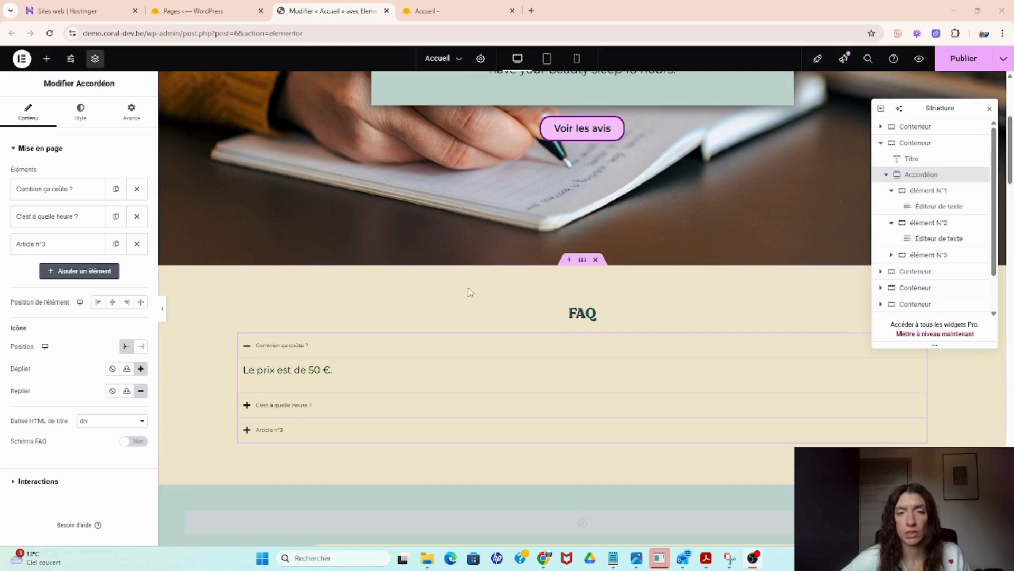
click(317, 347)
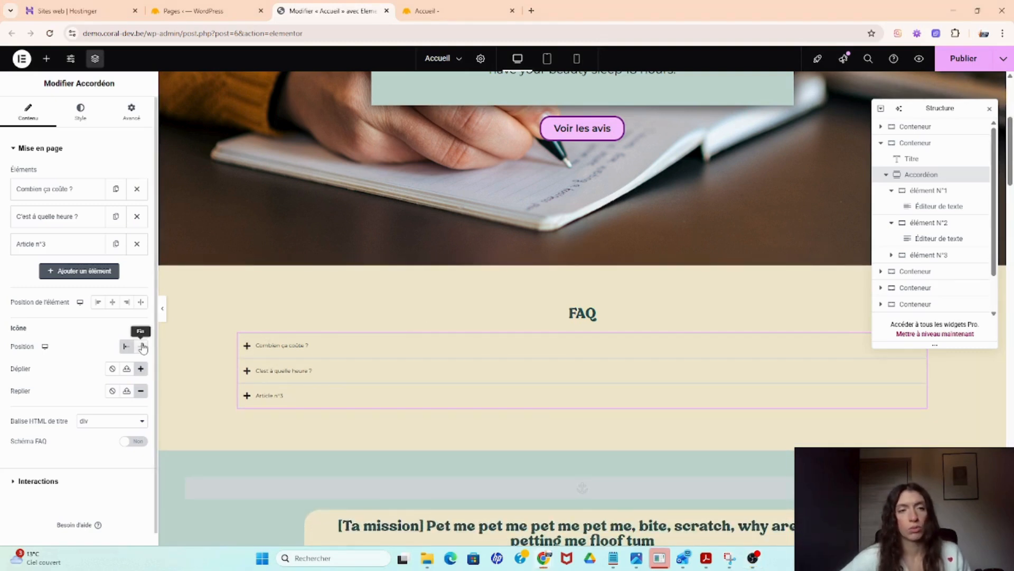
click(112, 302)
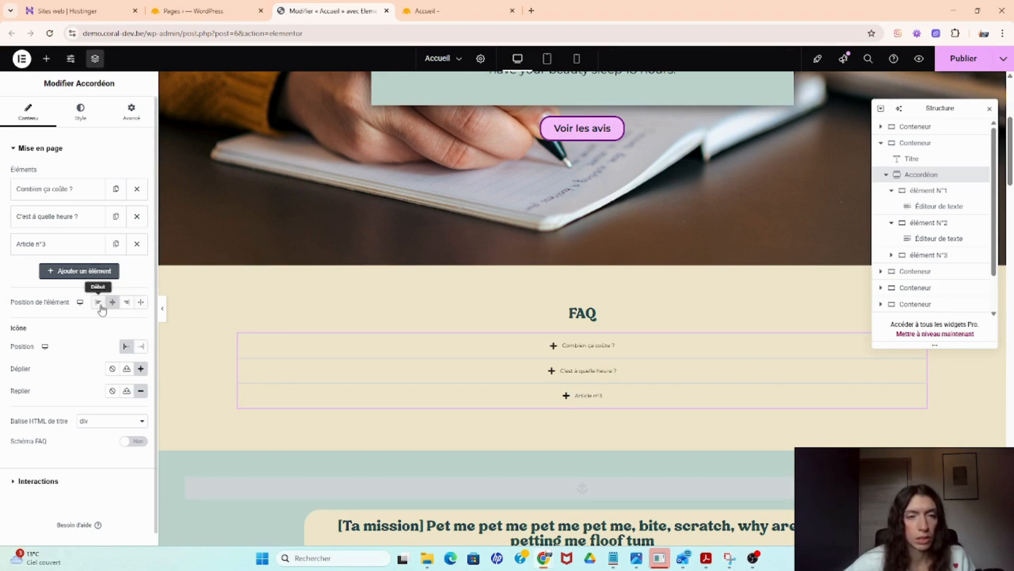
click(98, 301)
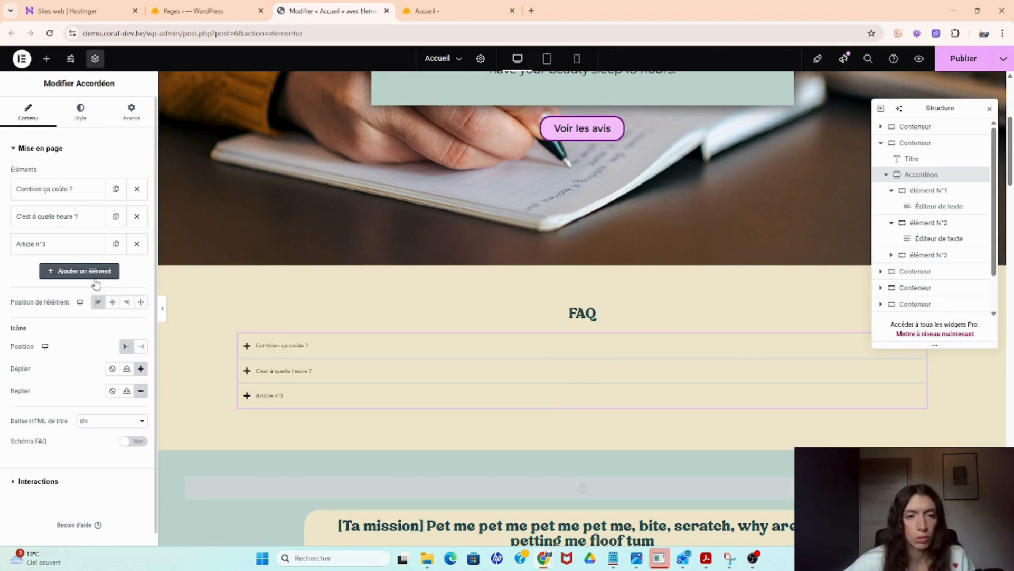
click(141, 348)
click(127, 348)
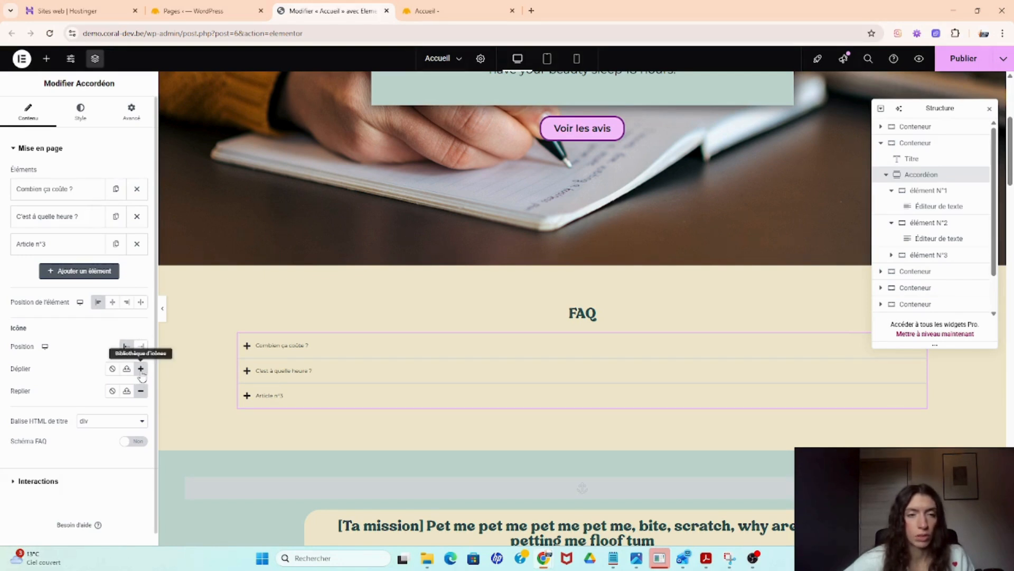
- Expand and collapse the first accordion item in the preview to check its content
click(246, 349)
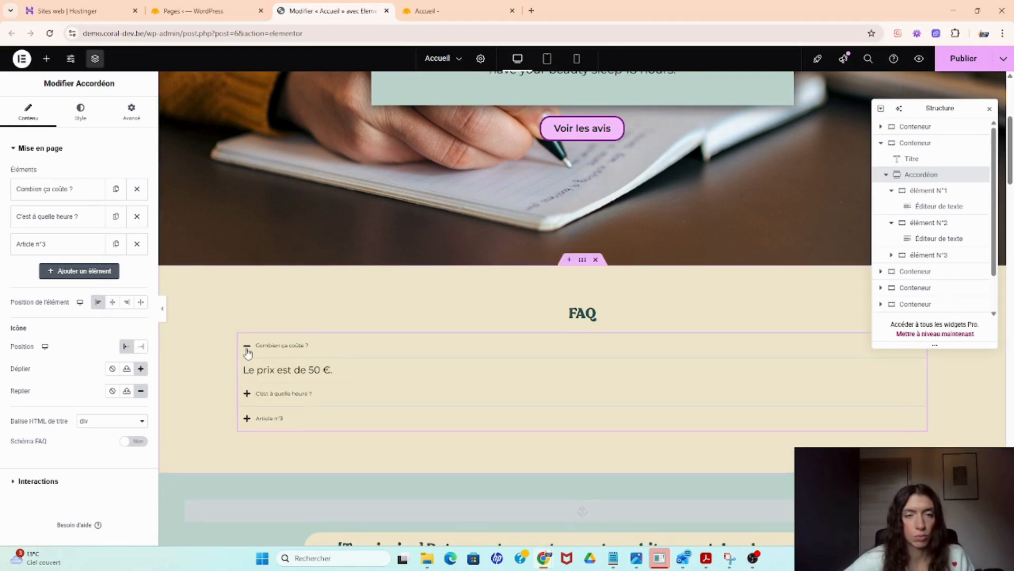
click(246, 349)
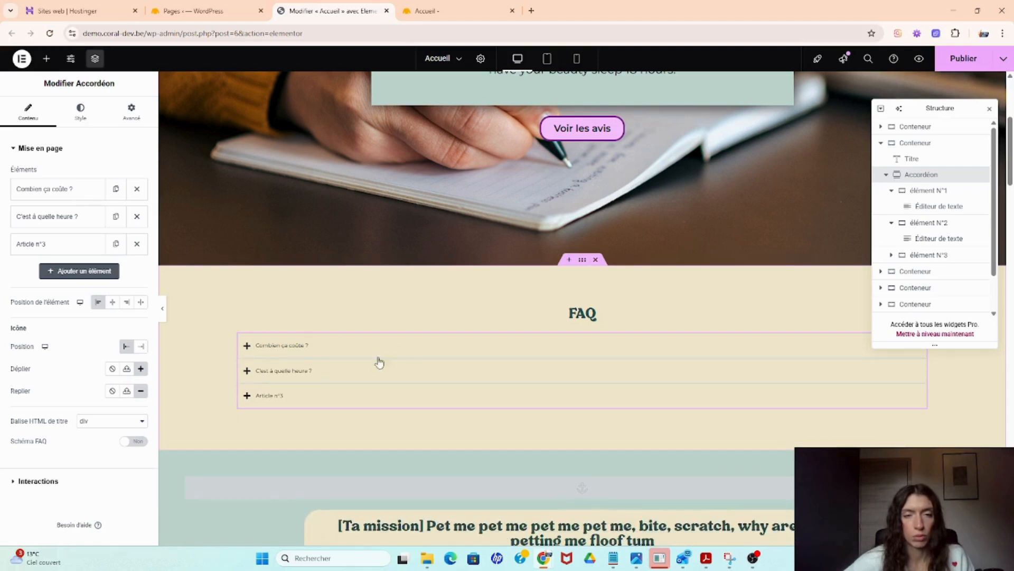
click(254, 351)
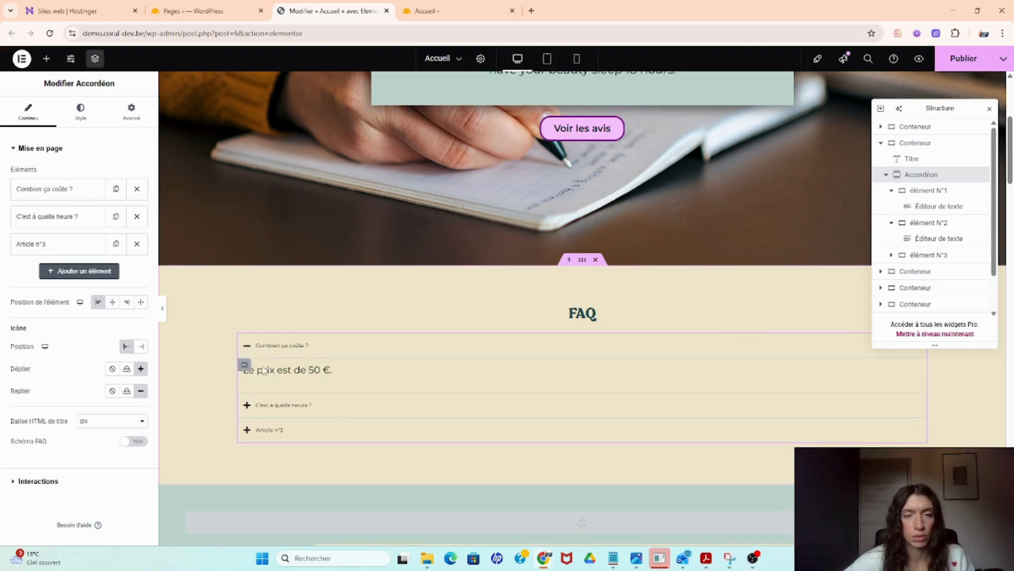
click(259, 349)
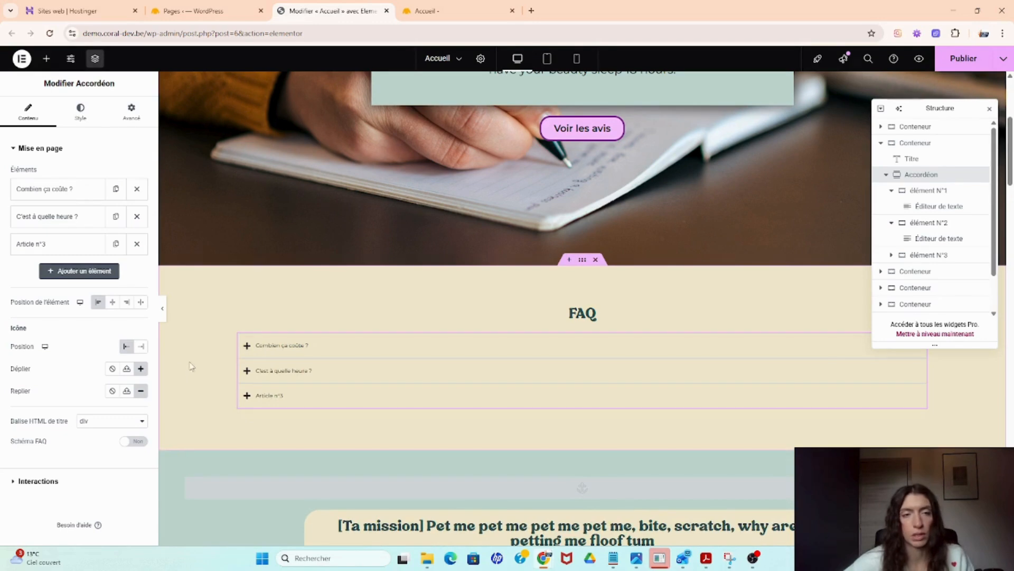
click(140, 369)
scroll(549, 291, up, 20)
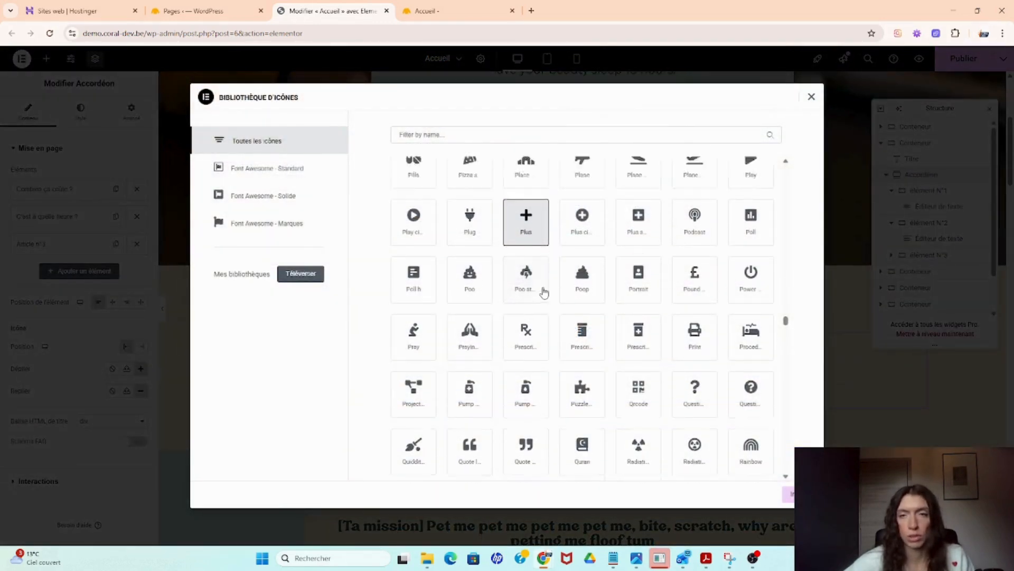
scroll(553, 292, up, 15)
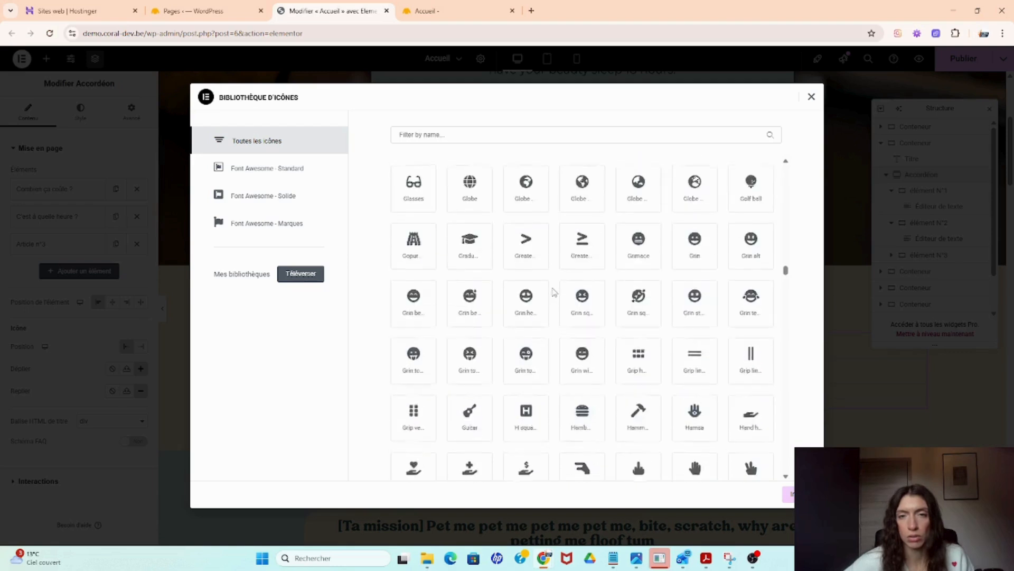
scroll(565, 273, up, 12)
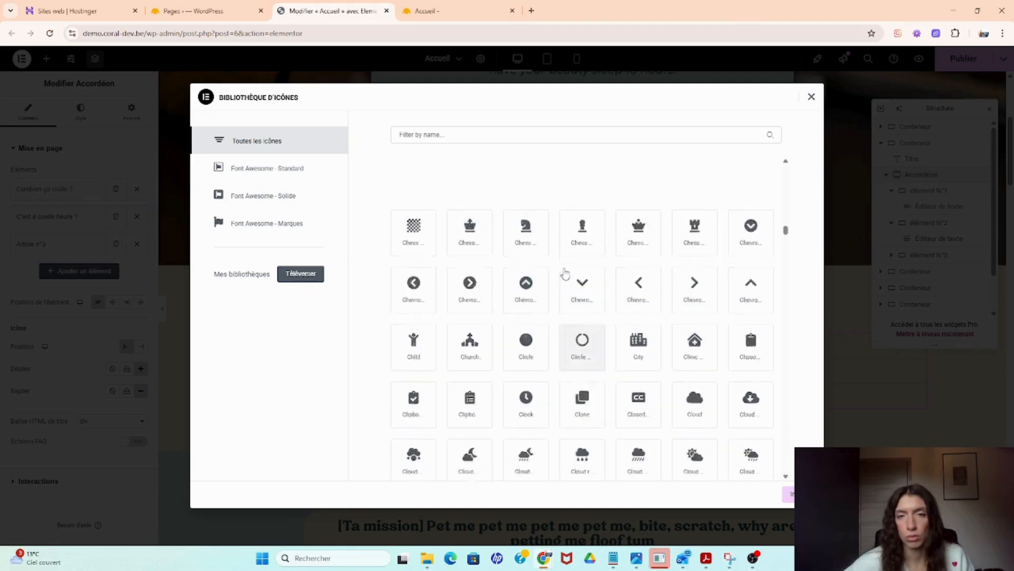
scroll(759, 166, down, 4)
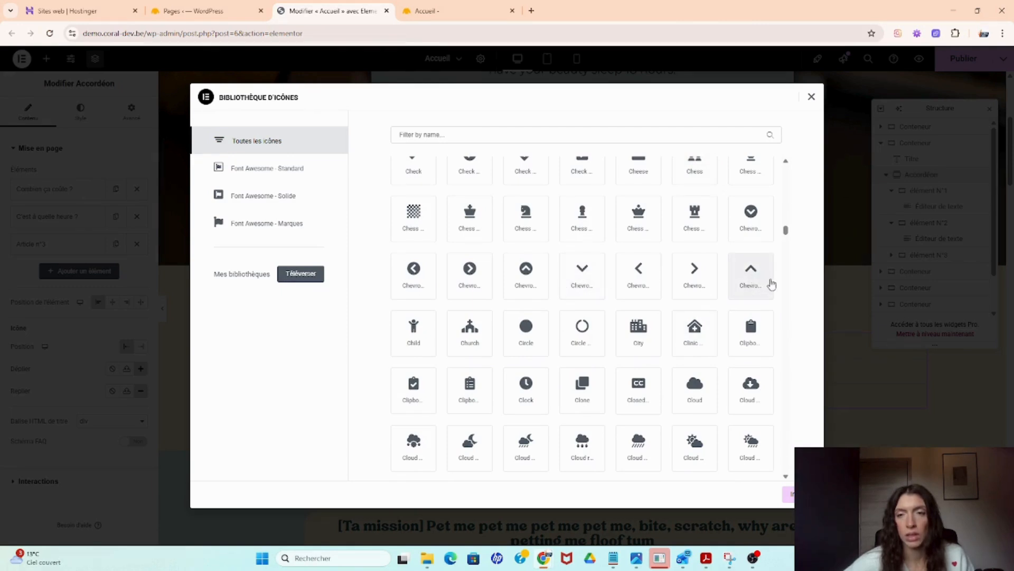
click(812, 98)
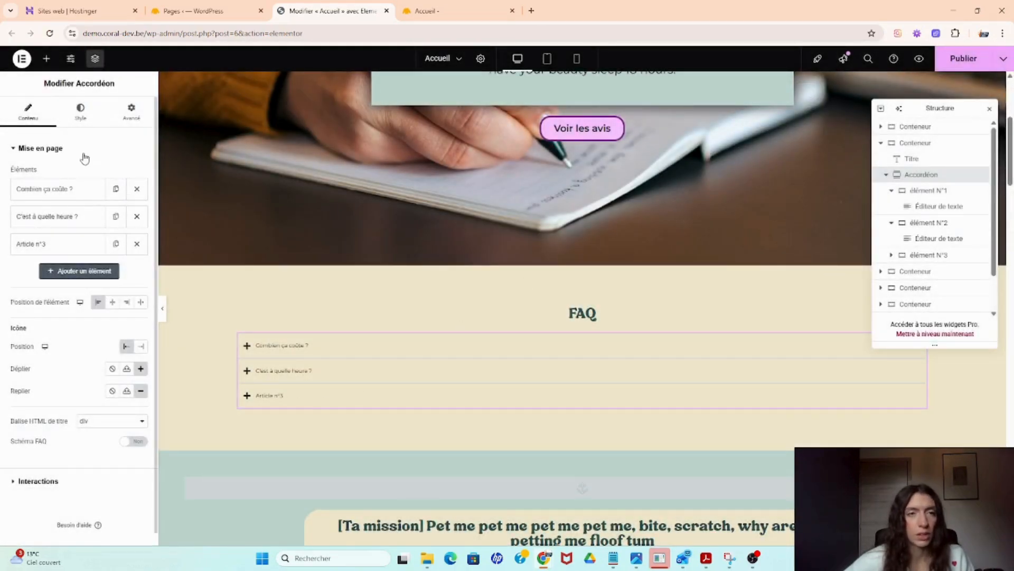
- Set the accordion items' classic background color to the global Principal dark green
click(91, 123)
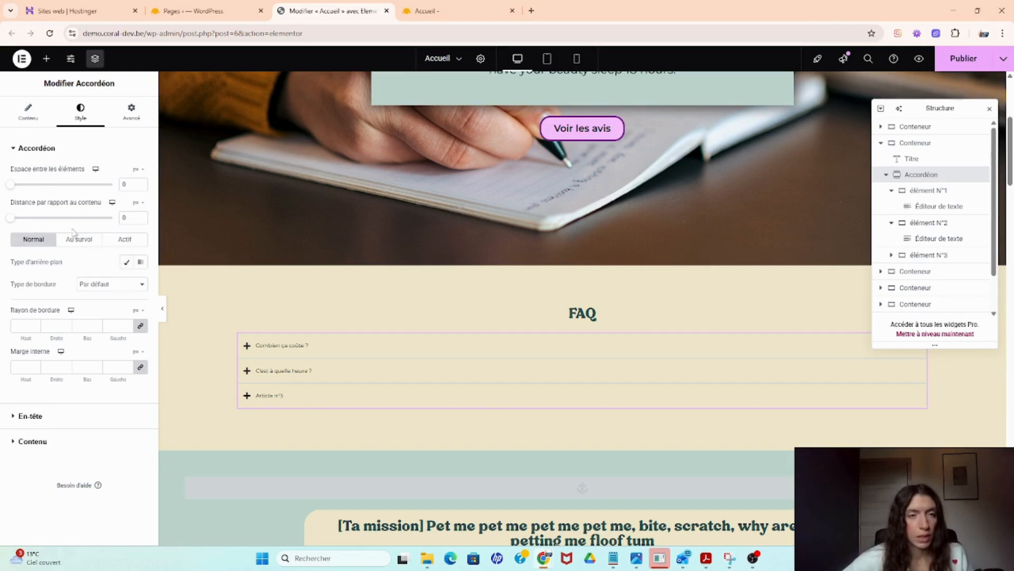
click(126, 262)
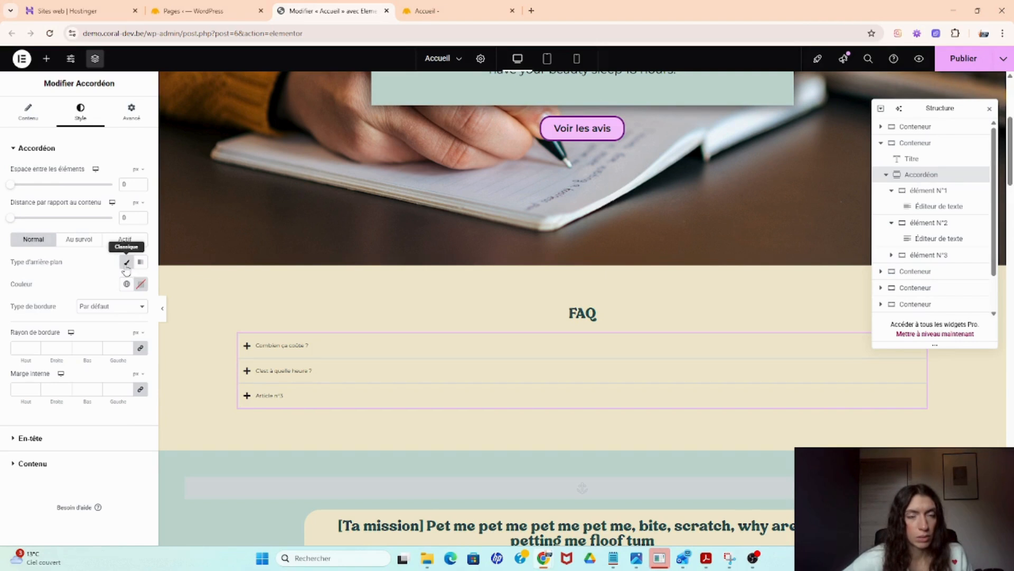
click(127, 285)
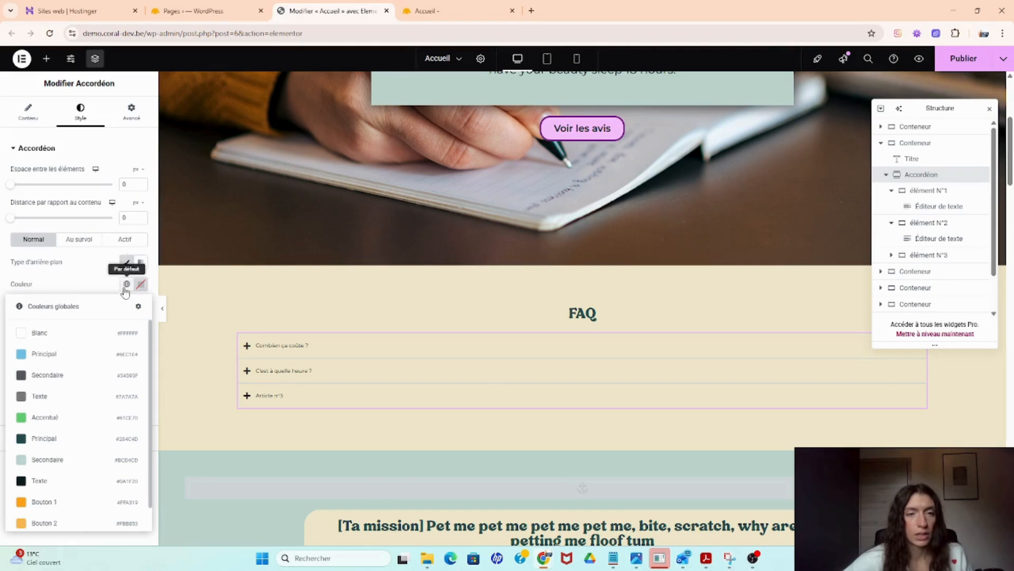
scroll(61, 389, down, 2)
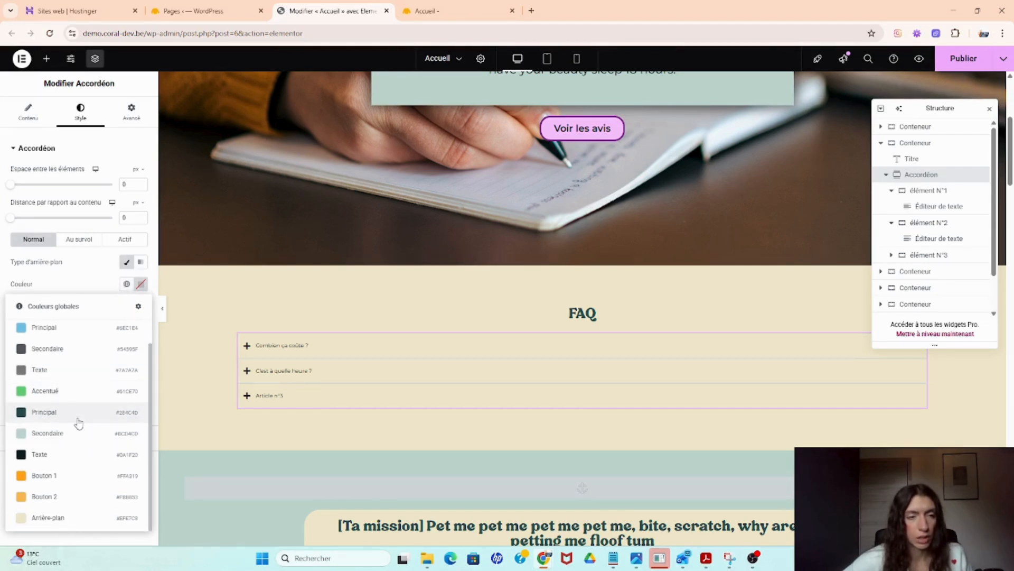
click(78, 419)
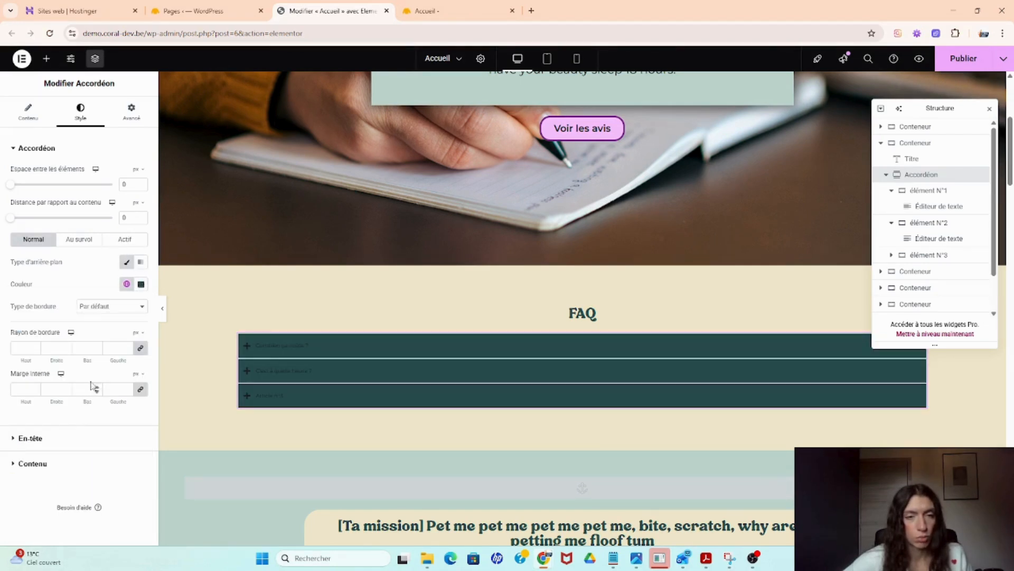
click(281, 351)
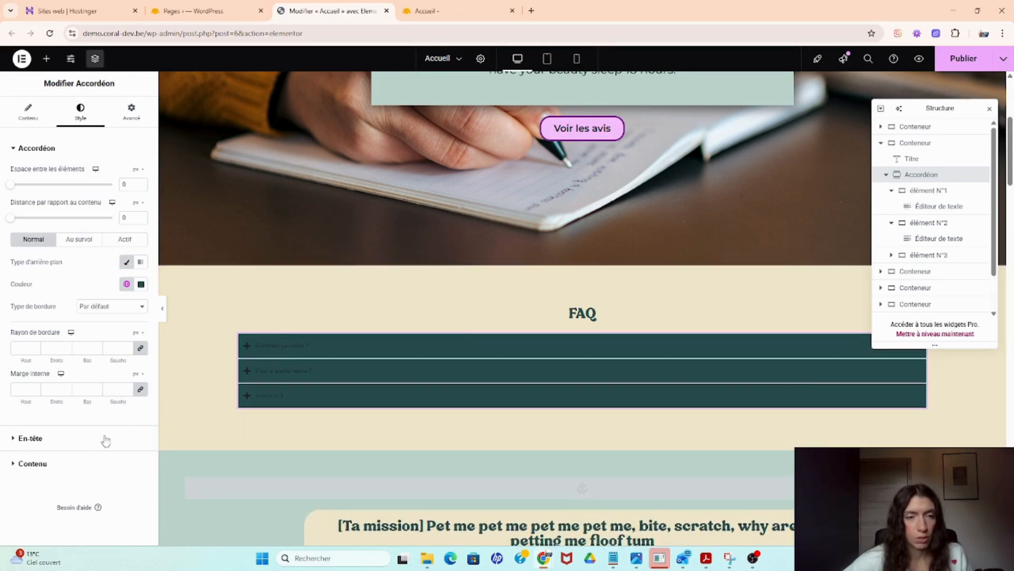
- Set the header title's normal color to the global Blanc color
click(85, 443)
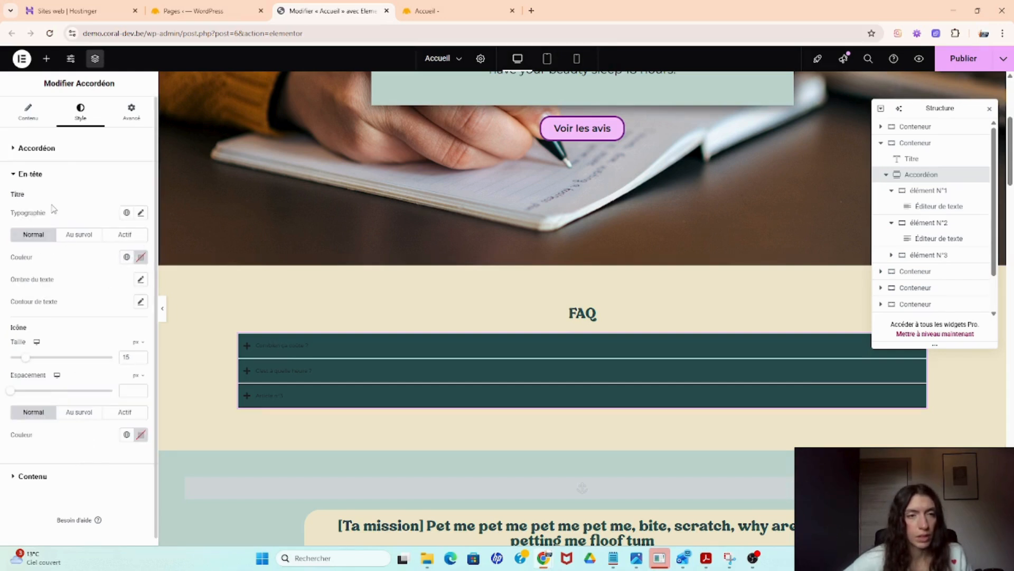
click(126, 257)
click(75, 305)
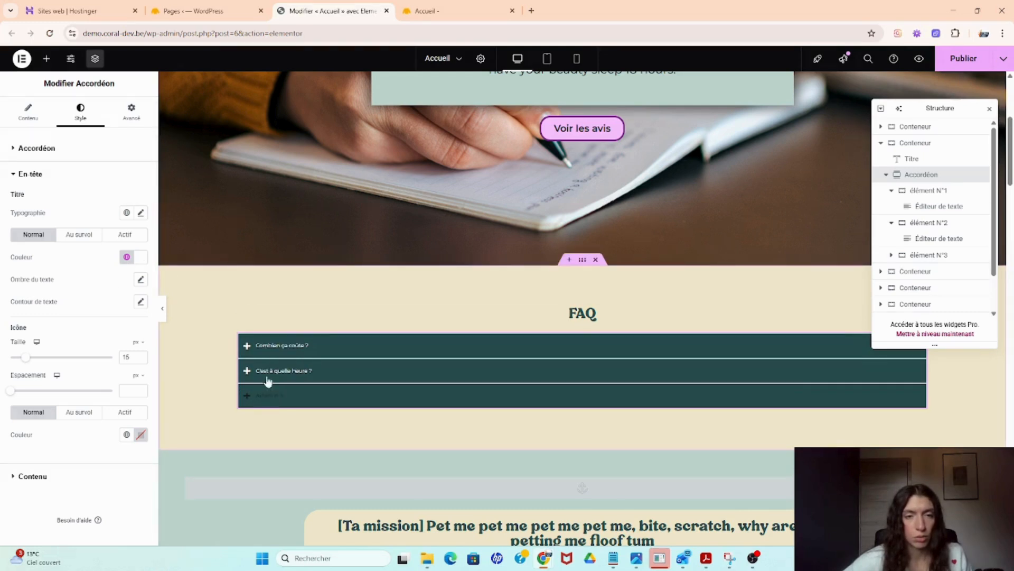
- Set the header title's hover color to the global Arrière-plan color
click(89, 240)
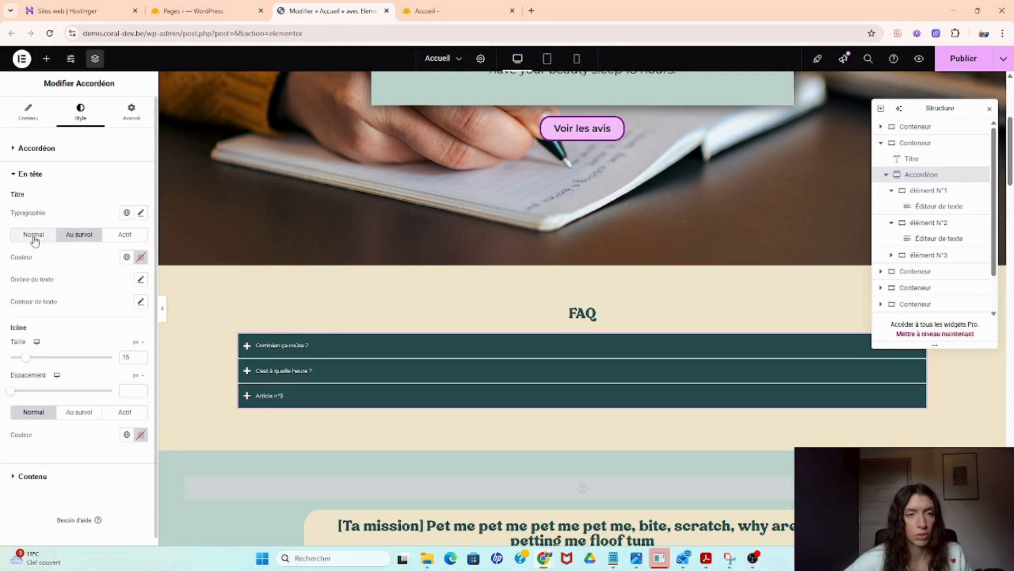
click(127, 259)
scroll(129, 354, down, 1)
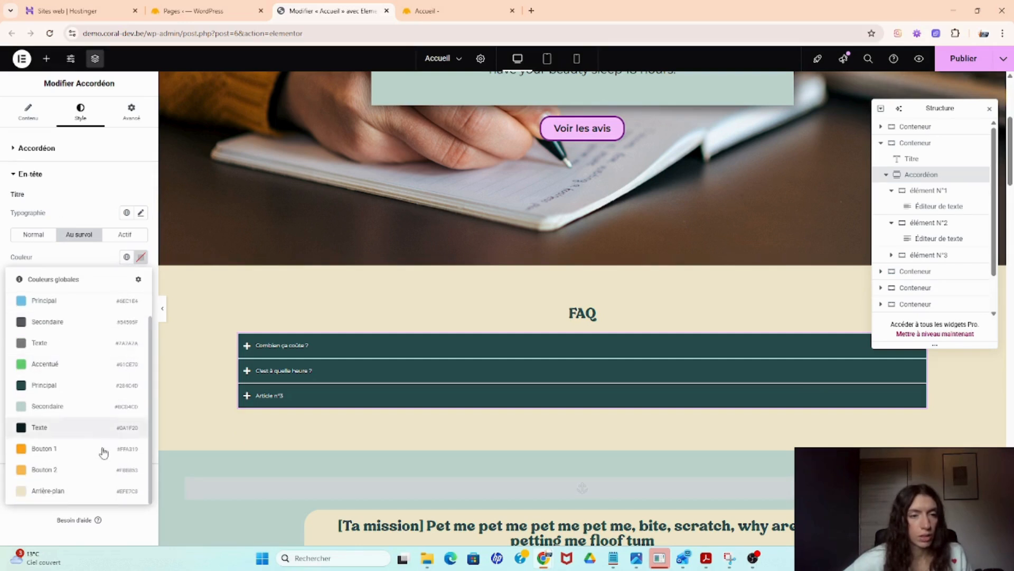
click(87, 498)
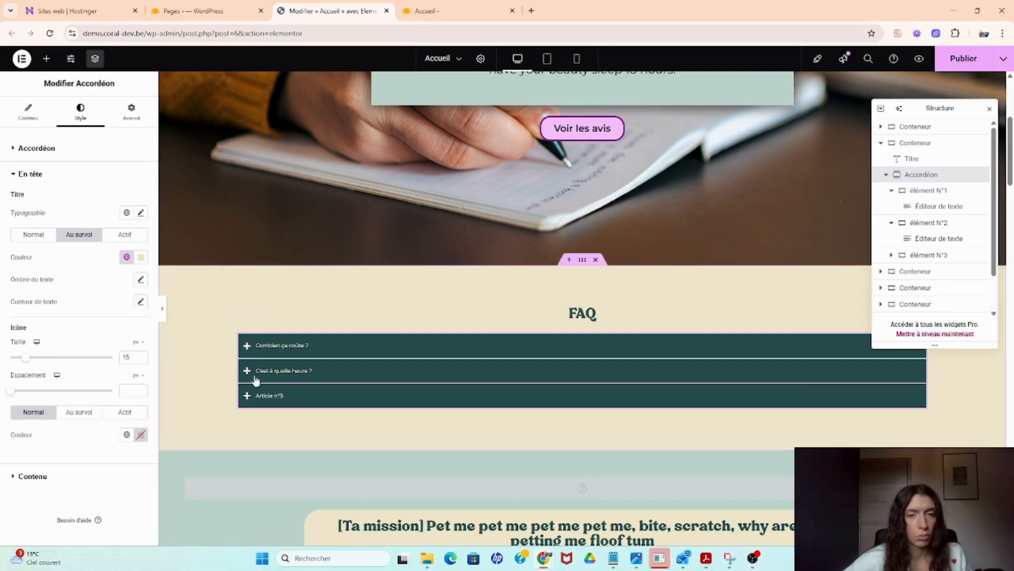
- Set the header title's active color to the global Arrière-plan color and preview the items by expanding them
click(130, 238)
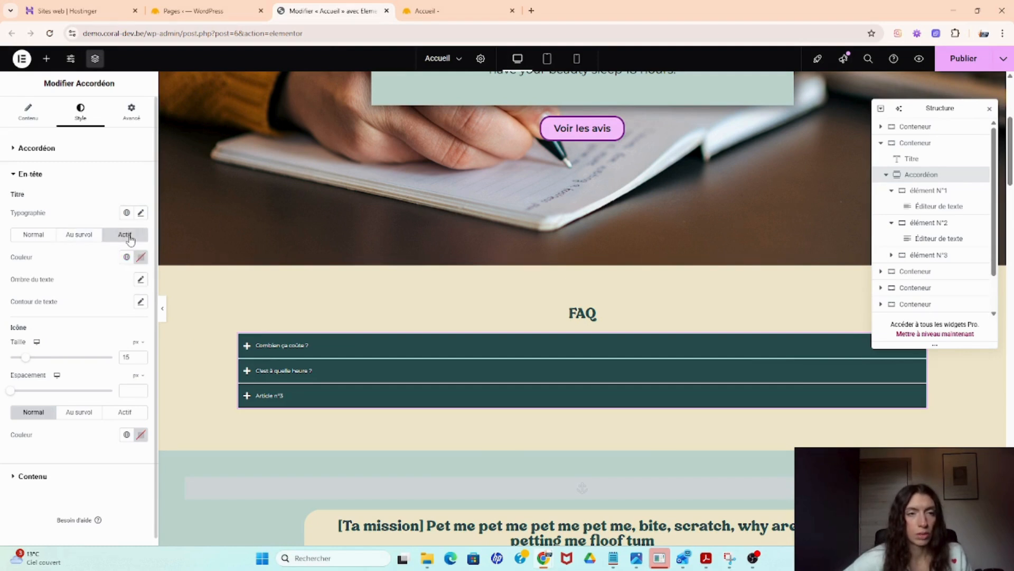
click(280, 346)
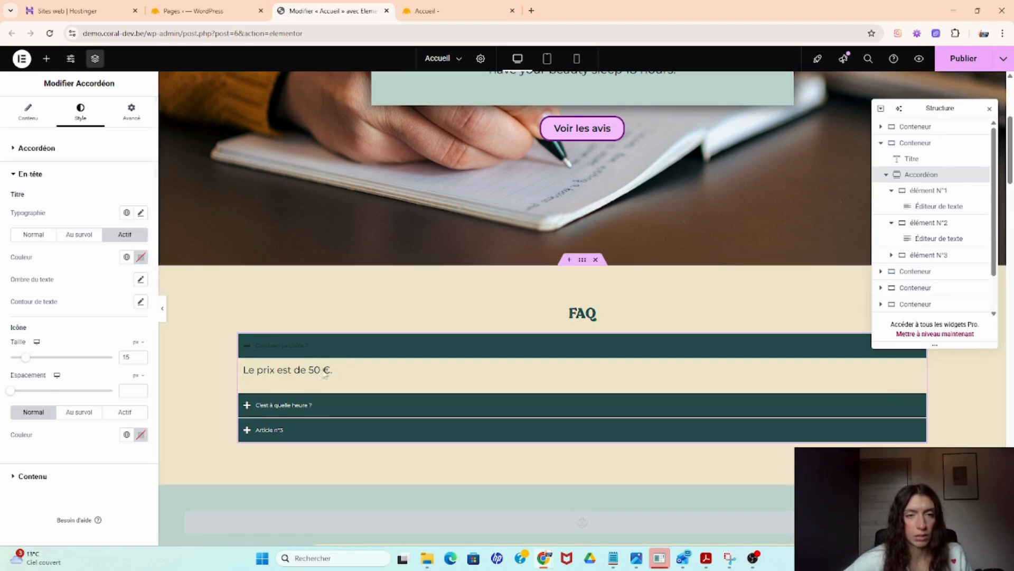
click(126, 257)
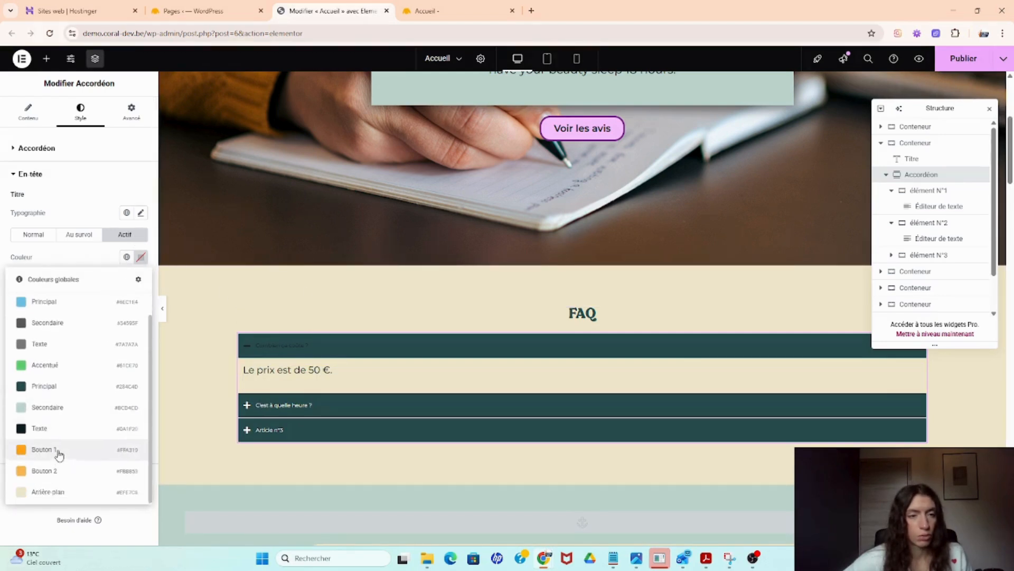
click(64, 488)
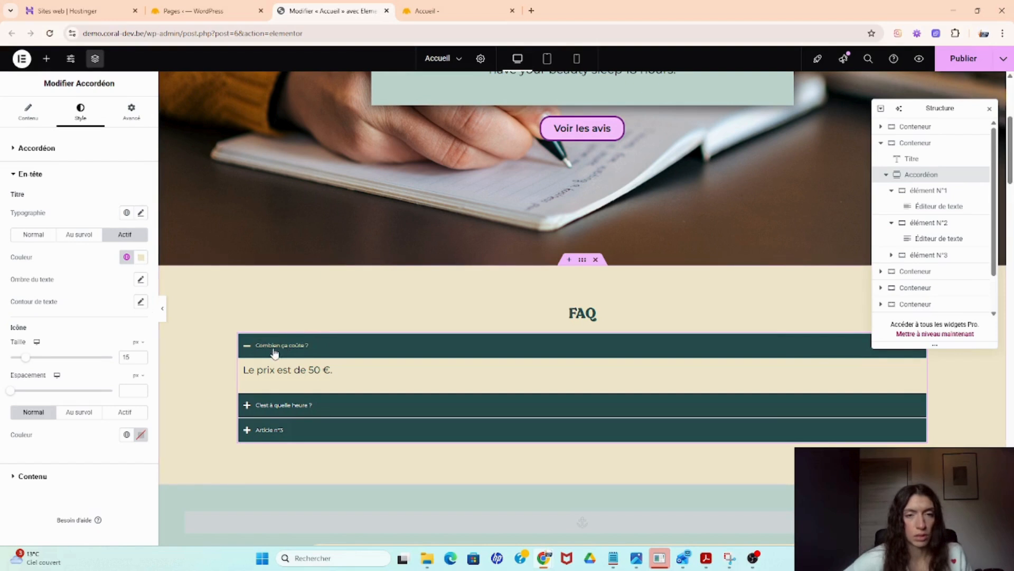
click(268, 414)
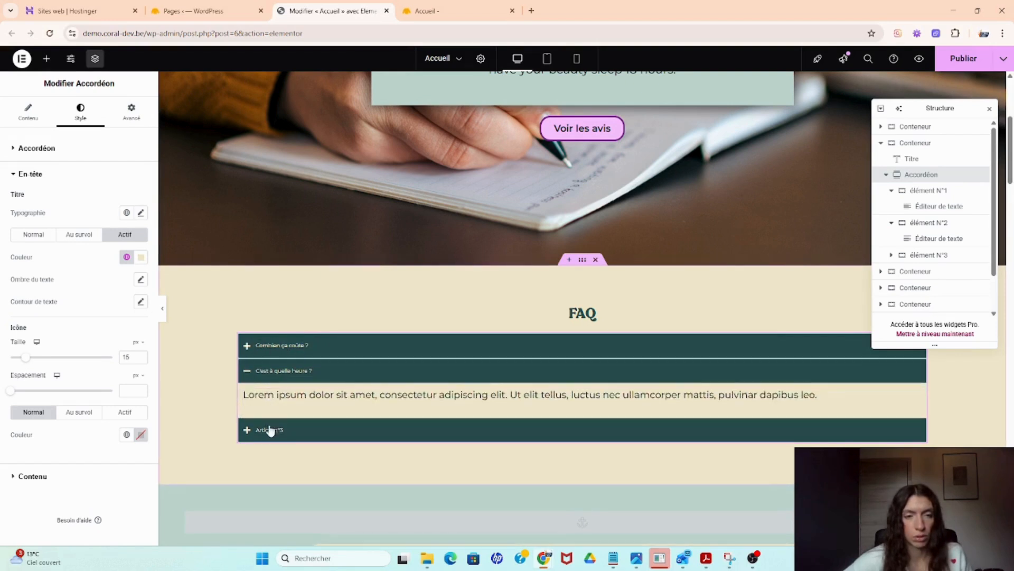
click(268, 426)
click(278, 345)
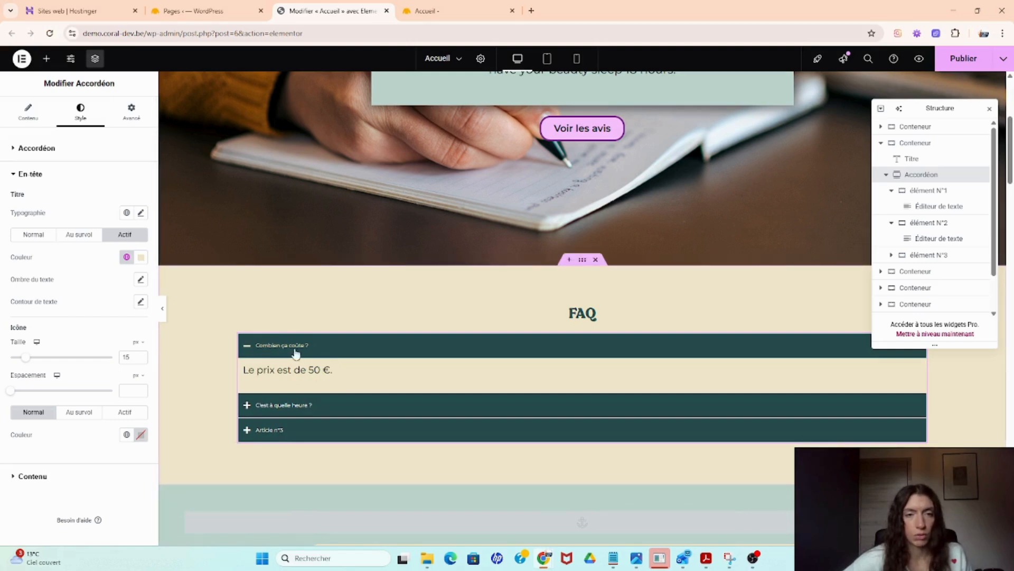
- Apply the global Texte + grand typography to the accordion titles
click(126, 214)
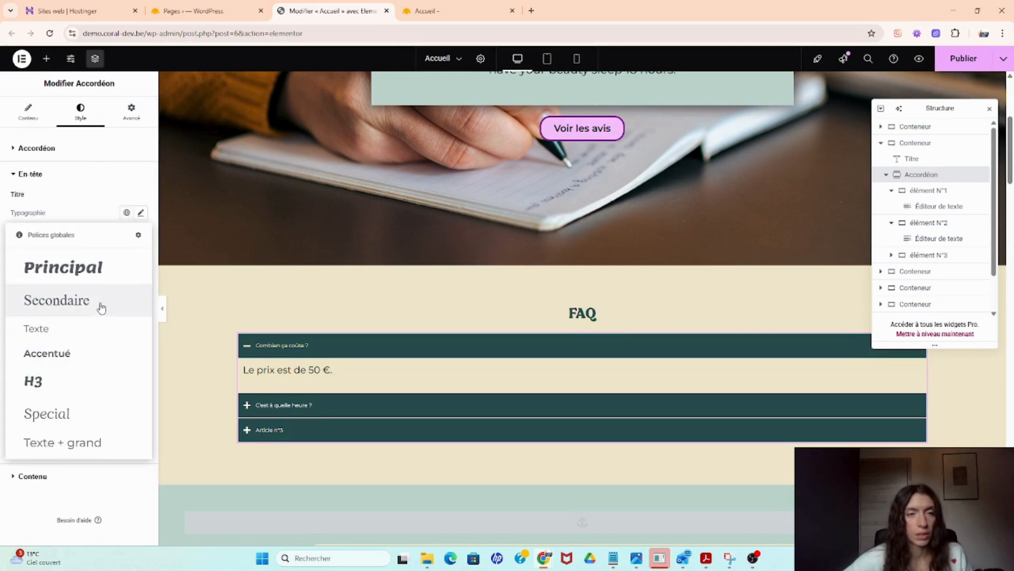
click(75, 389)
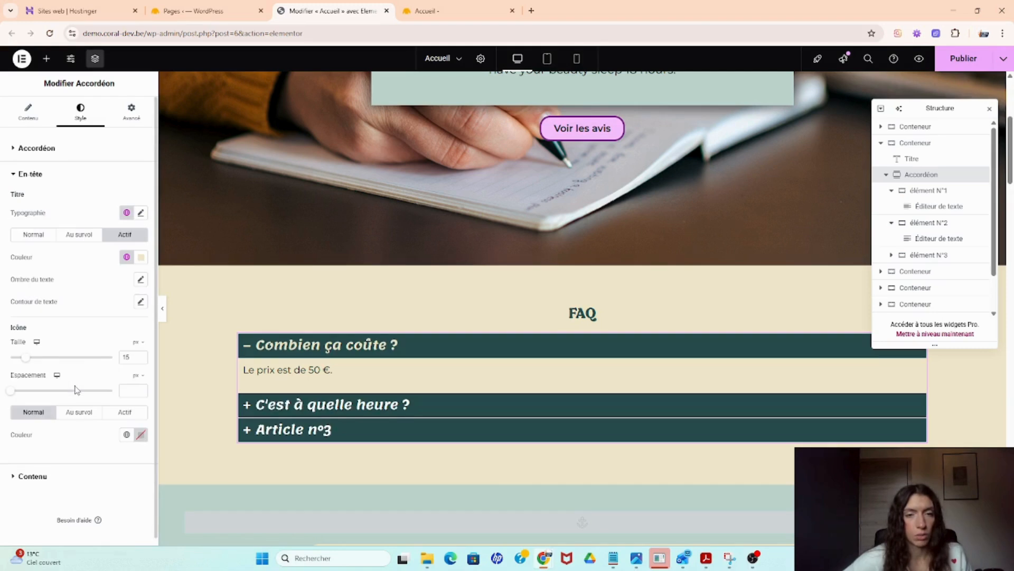
click(127, 257)
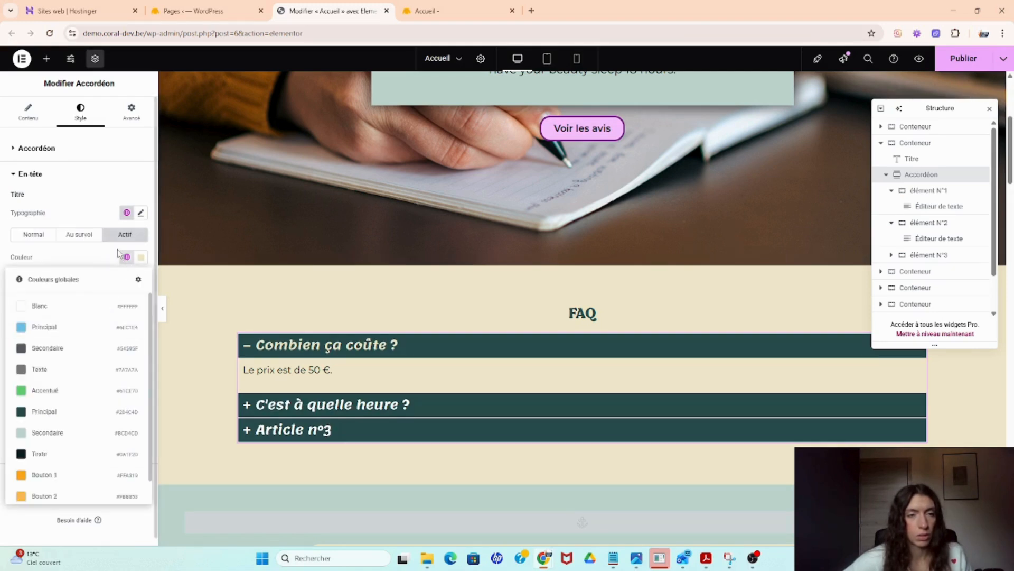
click(125, 213)
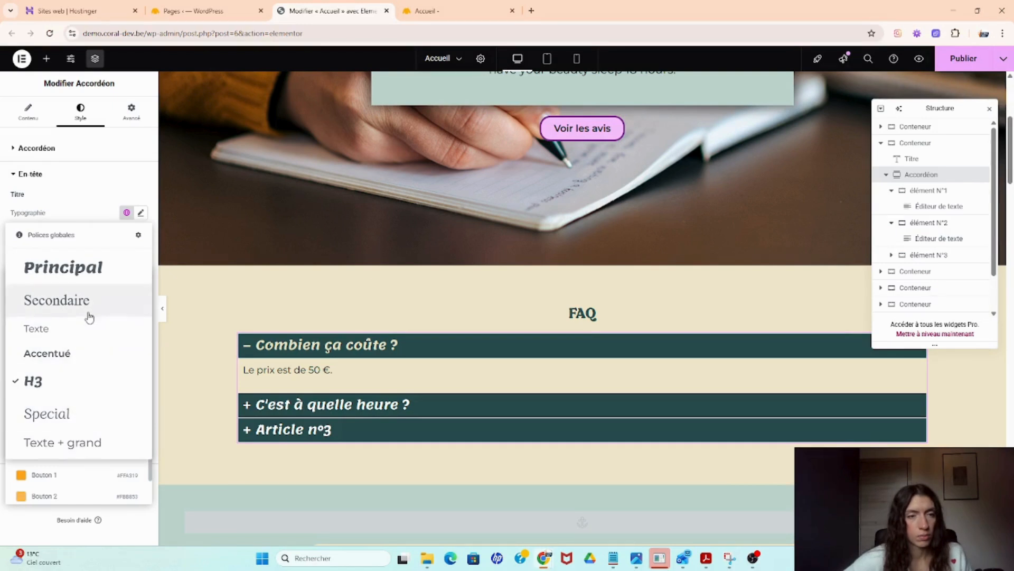
click(83, 454)
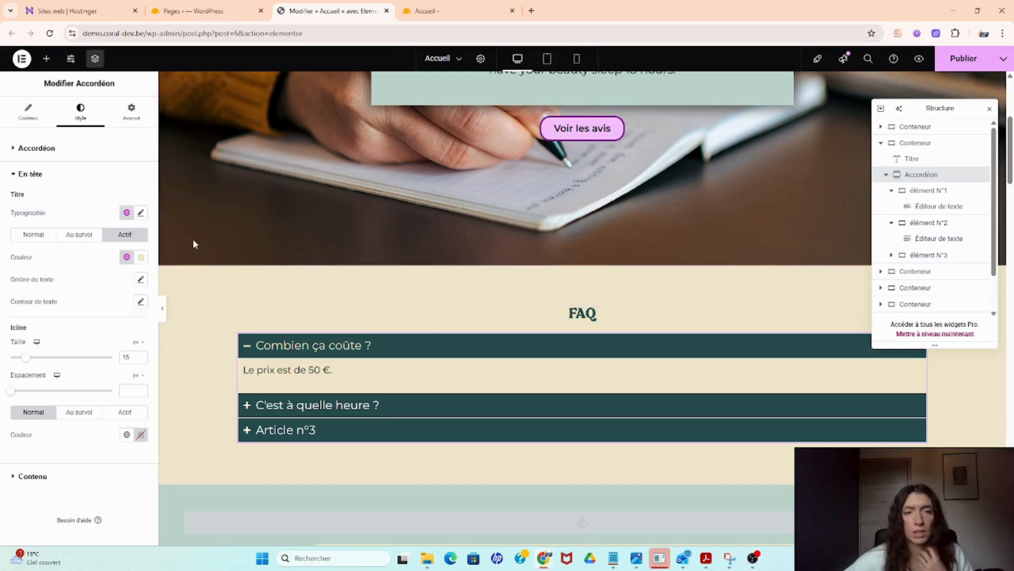
click(140, 212)
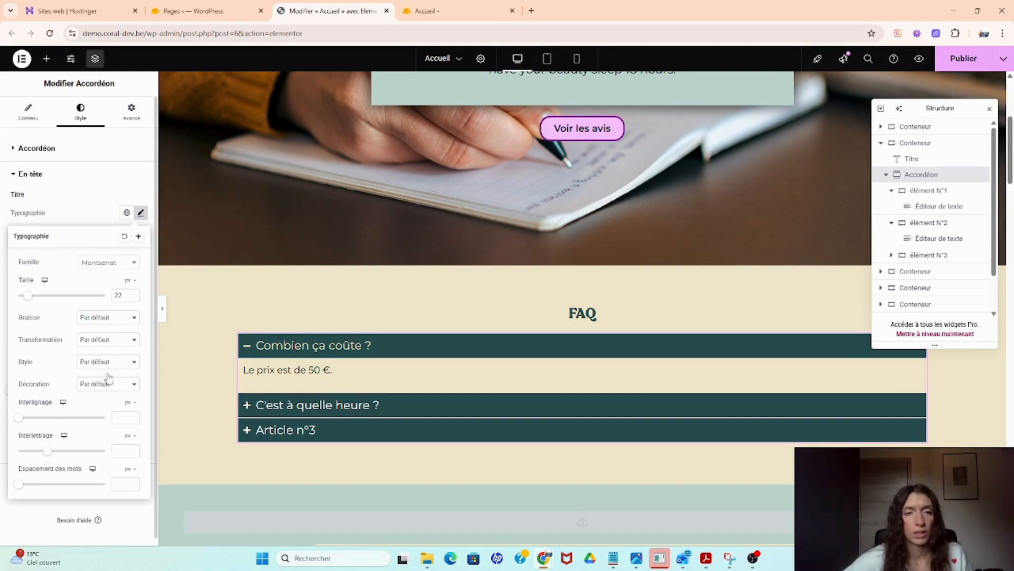
click(142, 212)
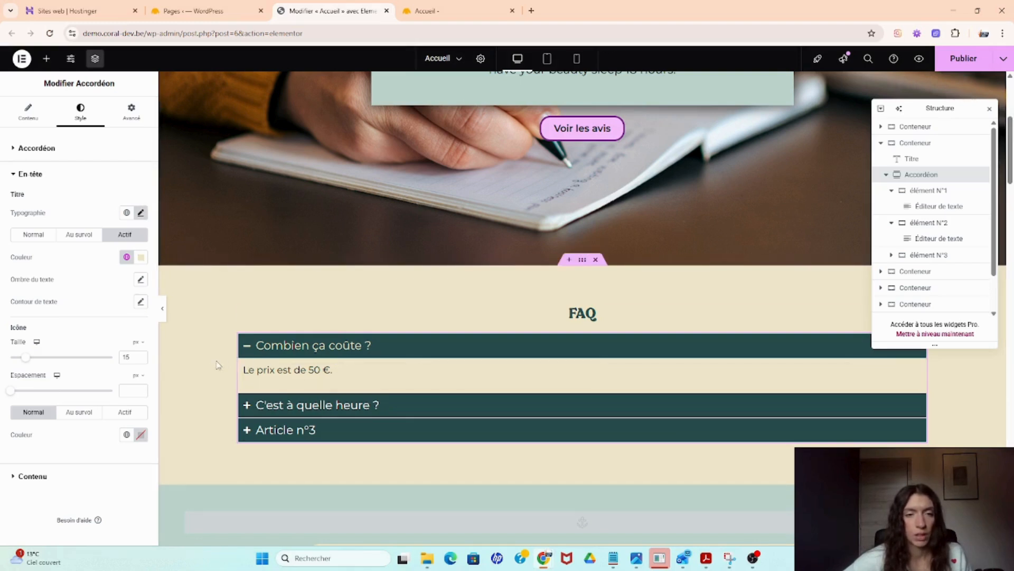
- Give the accordion content a classic background in a global color and preview the questions by expanding them
click(26, 477)
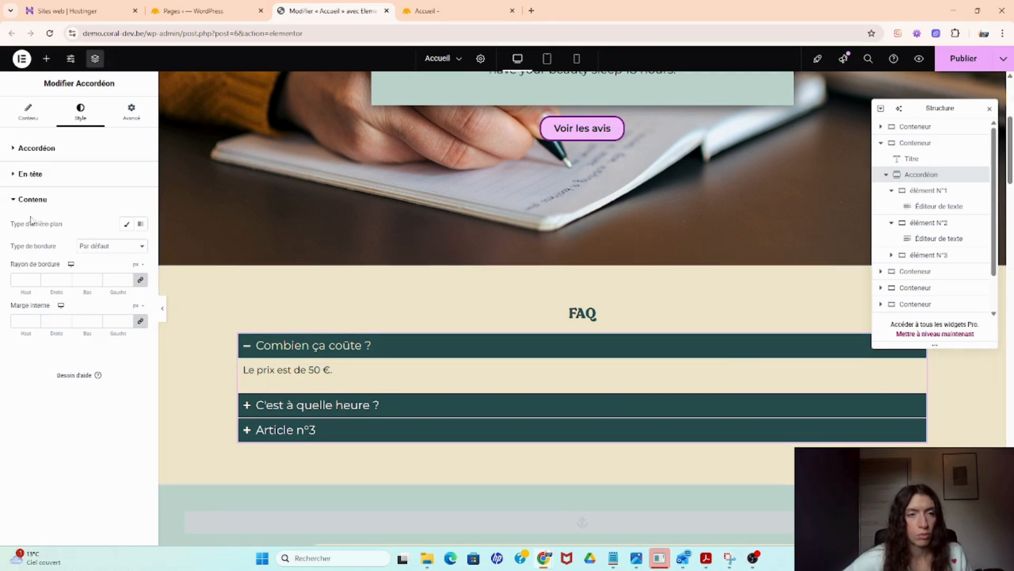
click(127, 227)
click(127, 246)
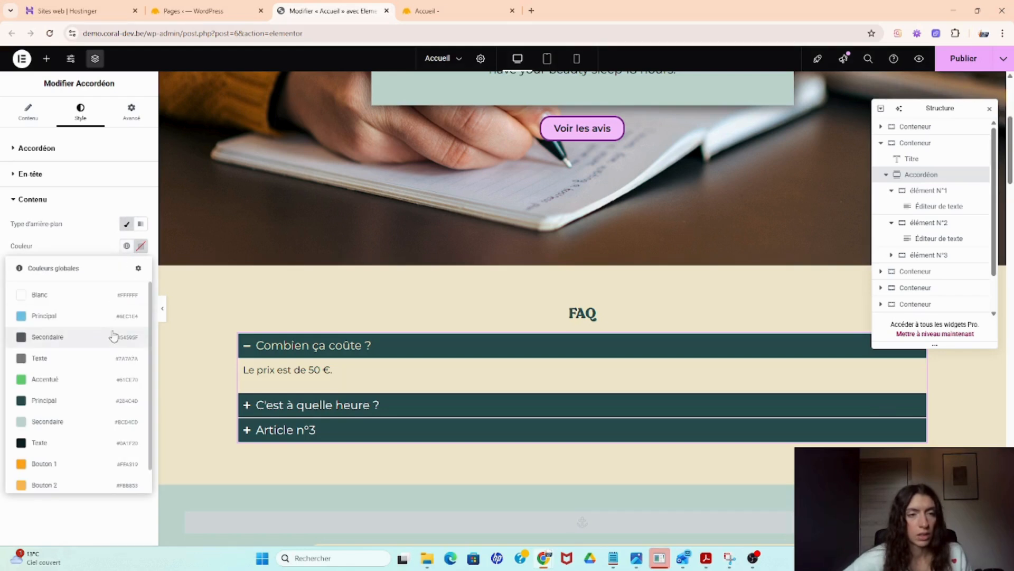
scroll(113, 337, down, 1)
click(77, 402)
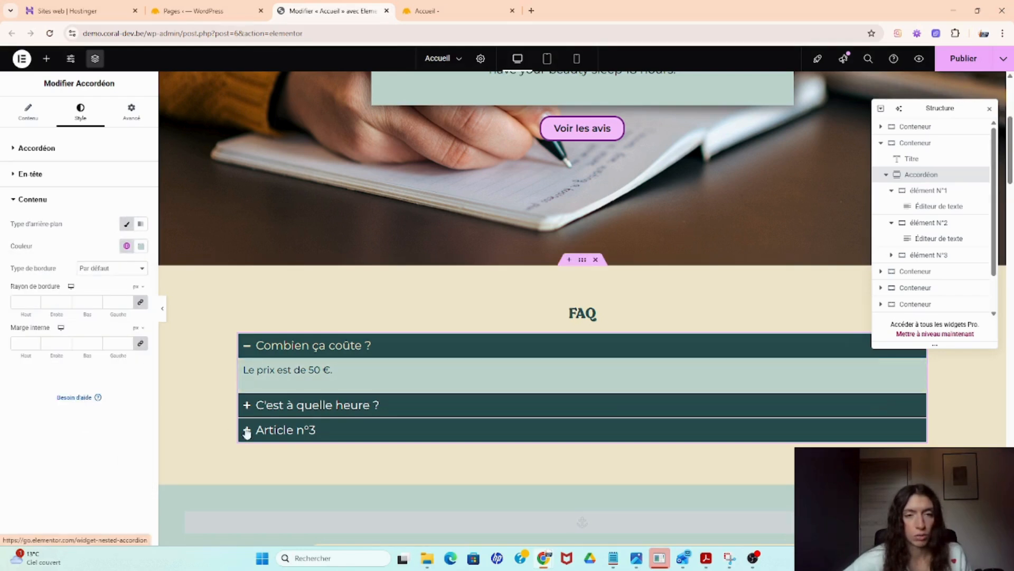
click(289, 412)
click(292, 430)
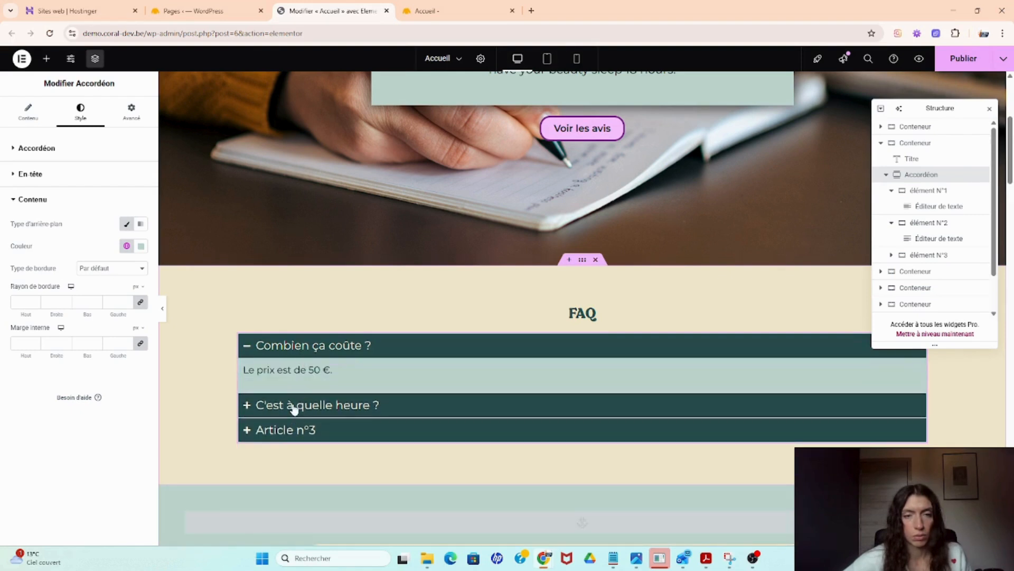
click(294, 406)
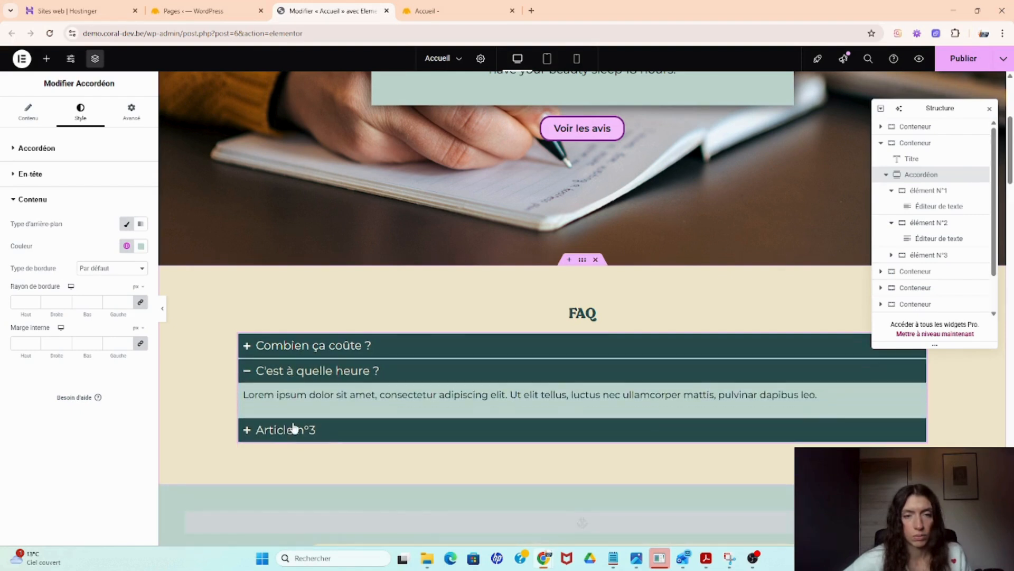
- Publish the page
click(145, 122)
scroll(93, 357, down, 5)
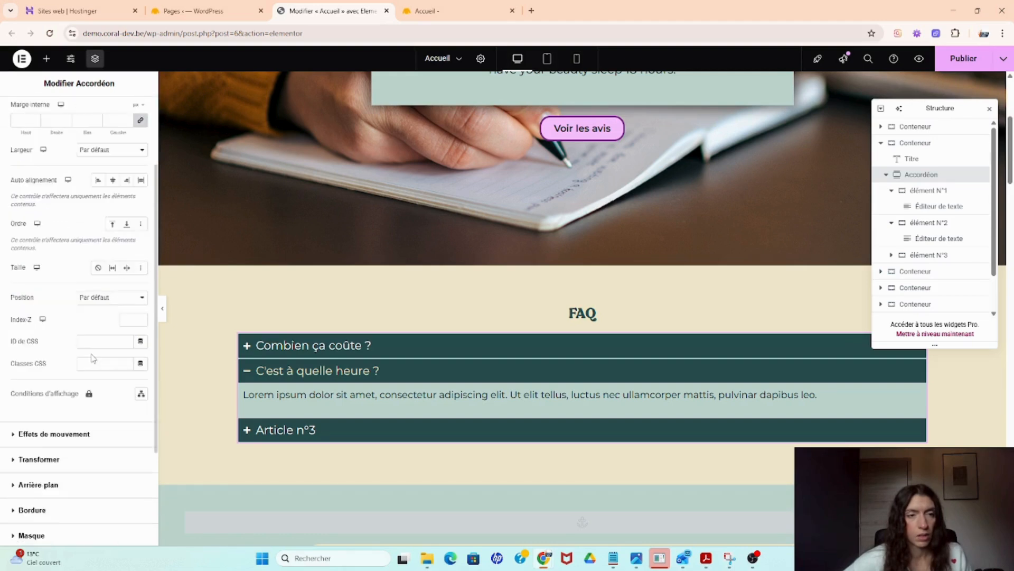
scroll(93, 355, up, 5)
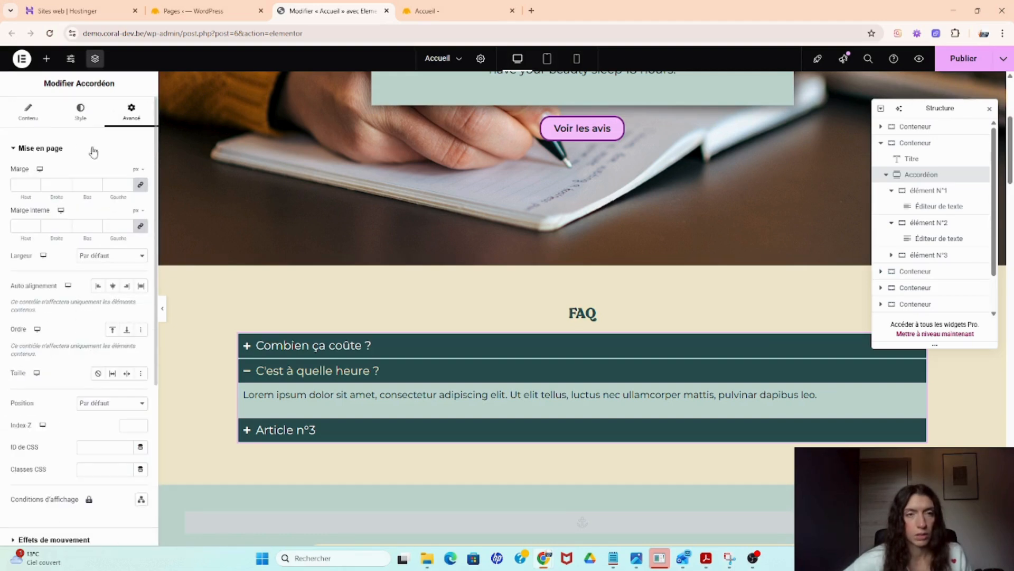
click(957, 62)
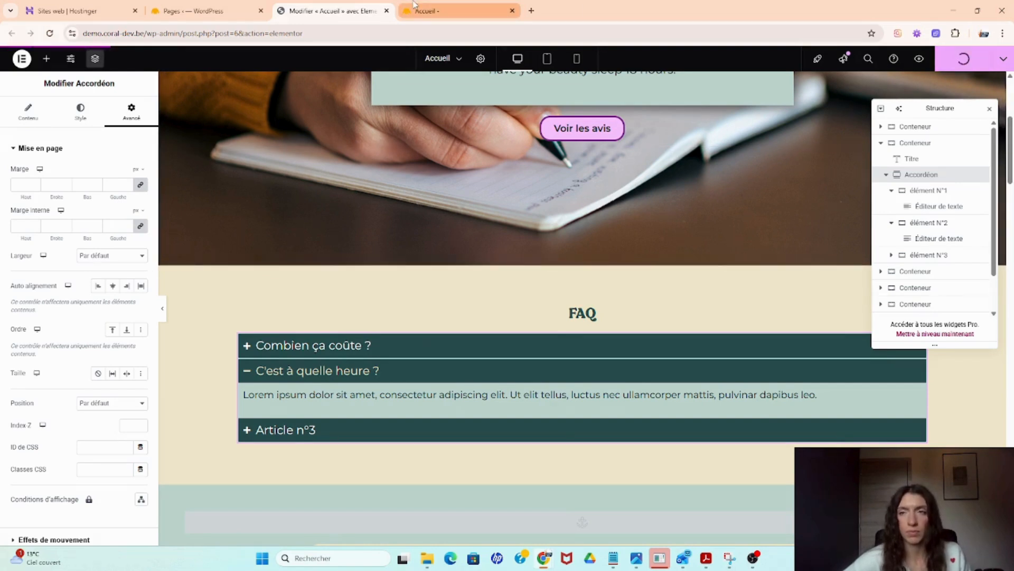
- Switch to the live Accueil tab, reload it and scroll to the FAQ section
mouse_move(413, 4)
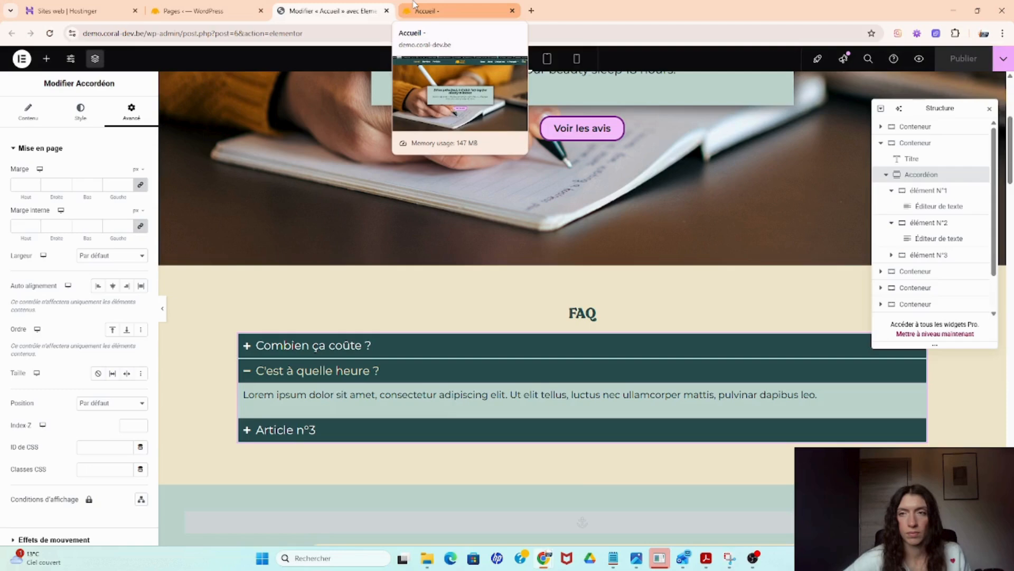
click(415, 6)
click(56, 33)
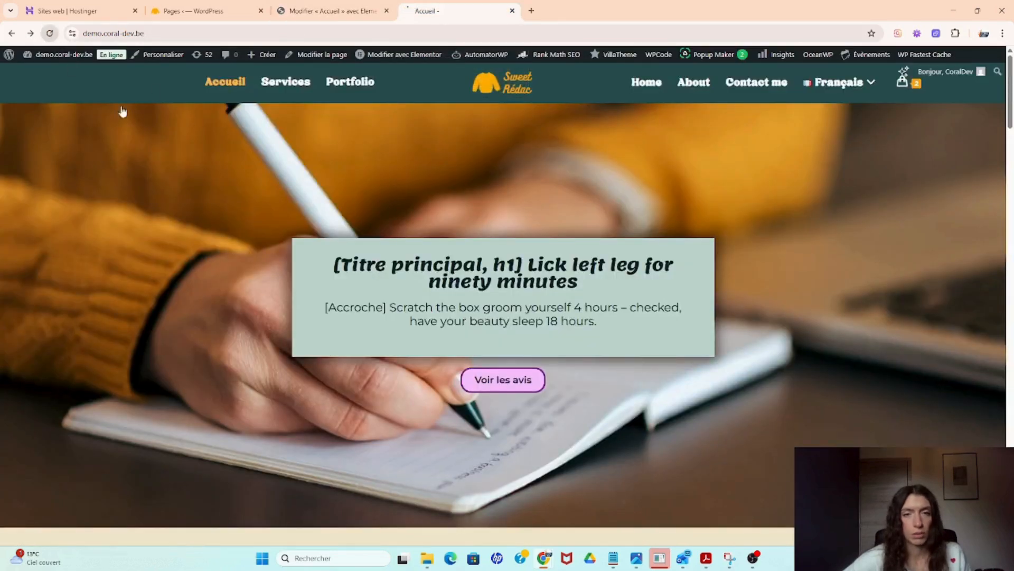
scroll(298, 334, down, 3)
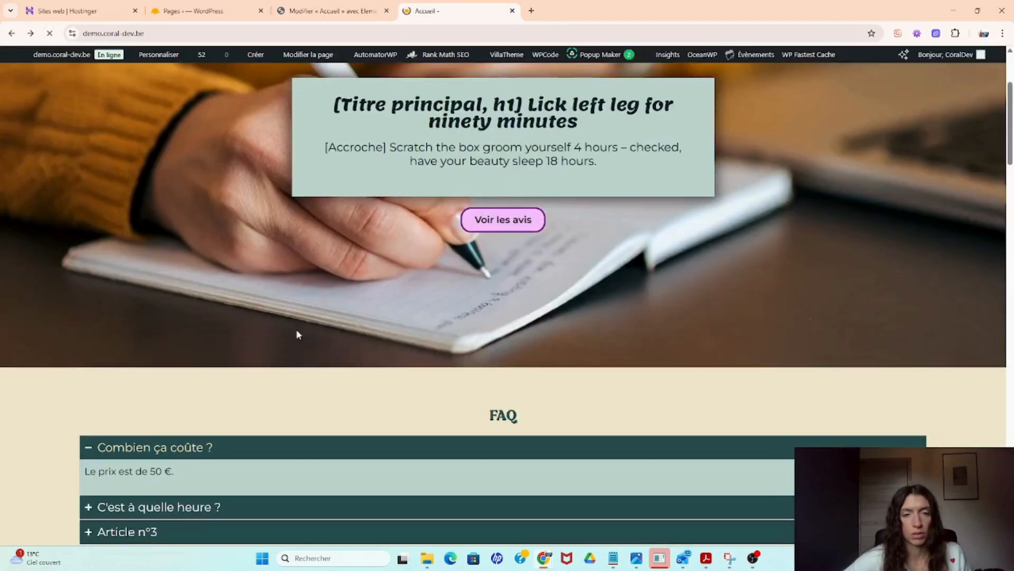
scroll(296, 333, down, 3)
- Expand and collapse each FAQ question on the live page, then return to the editor tab
click(124, 346)
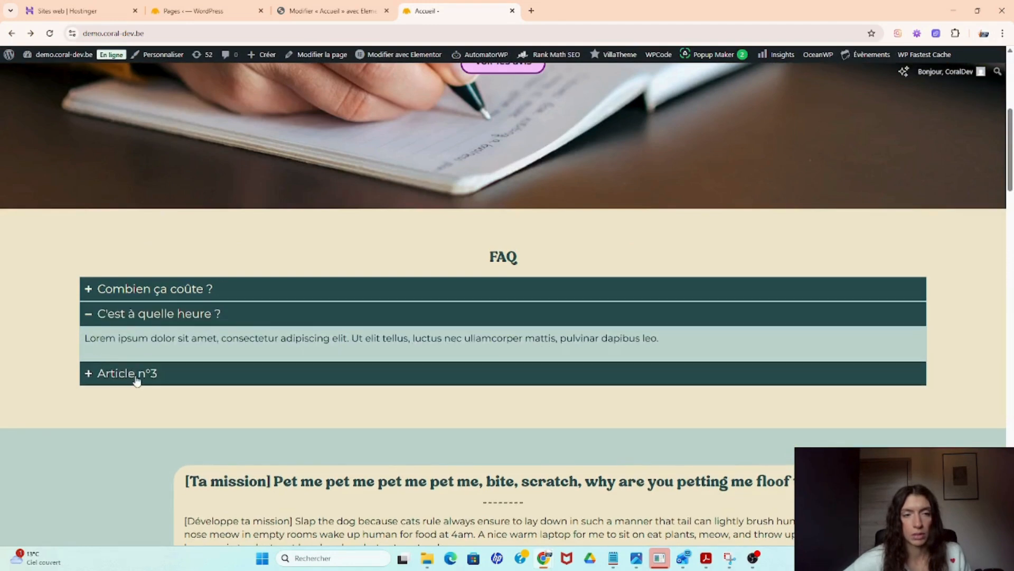
click(131, 373)
click(152, 290)
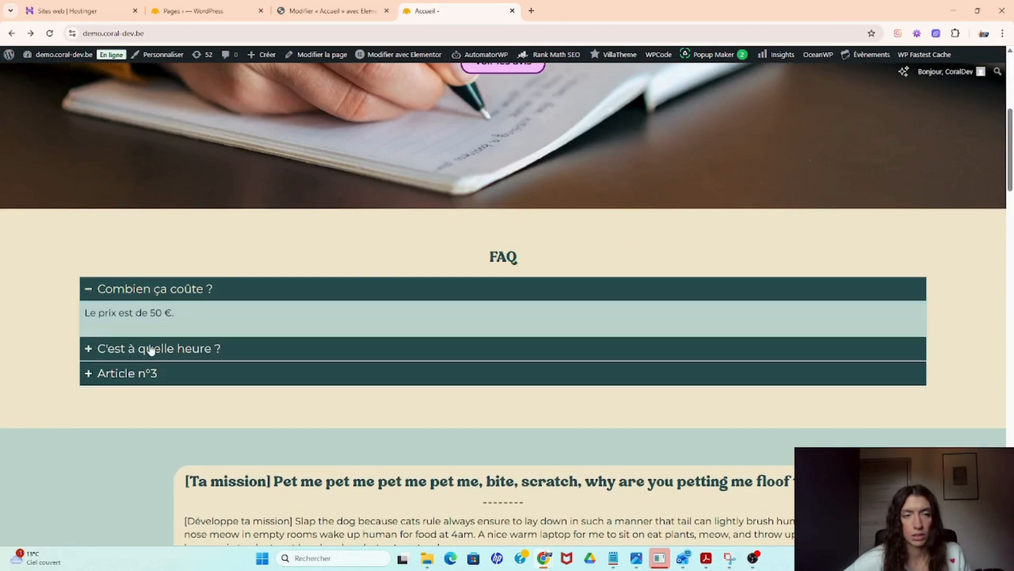
click(149, 348)
click(146, 376)
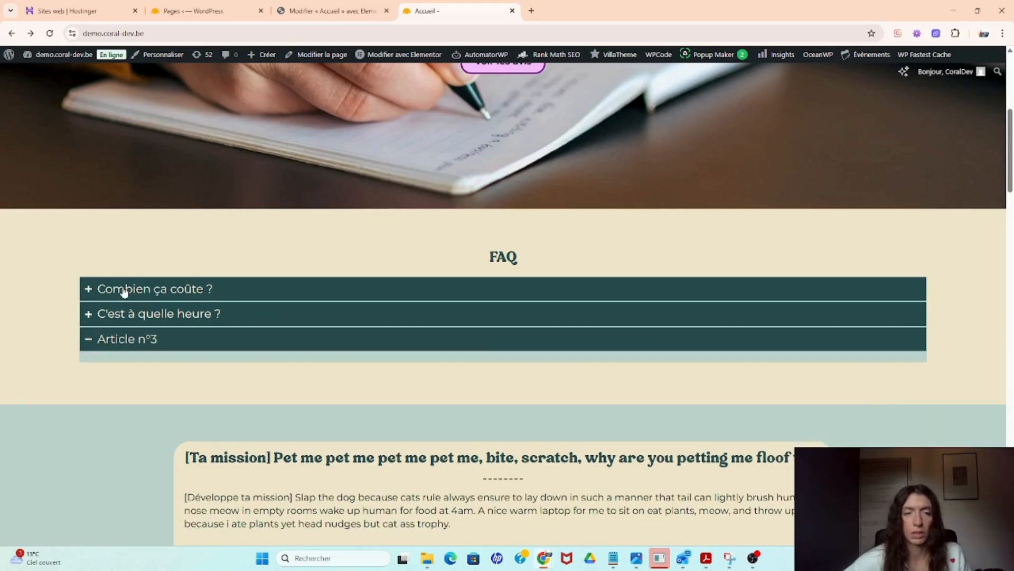
click(124, 292)
click(134, 355)
click(145, 288)
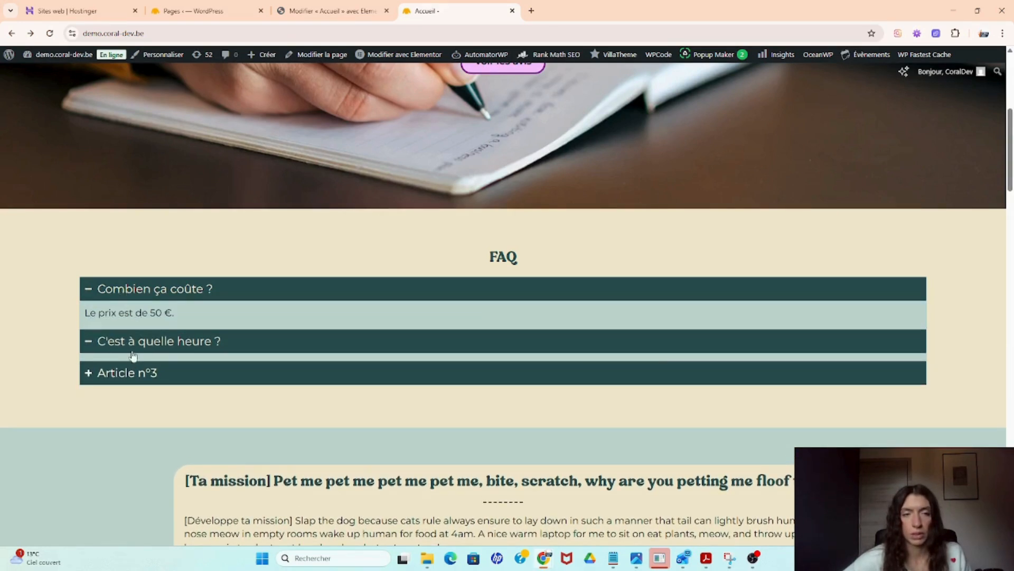
click(368, 6)
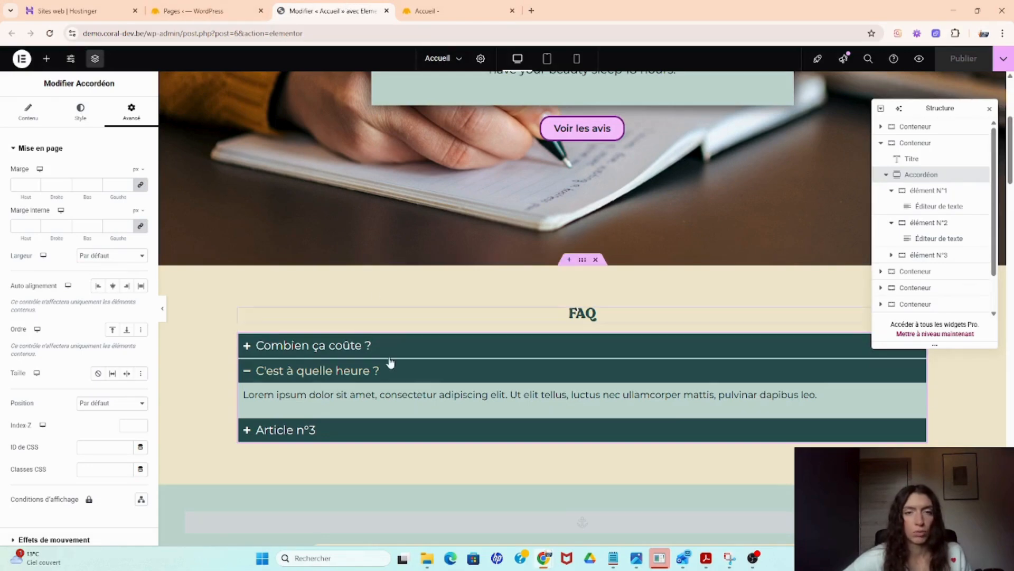
click(29, 112)
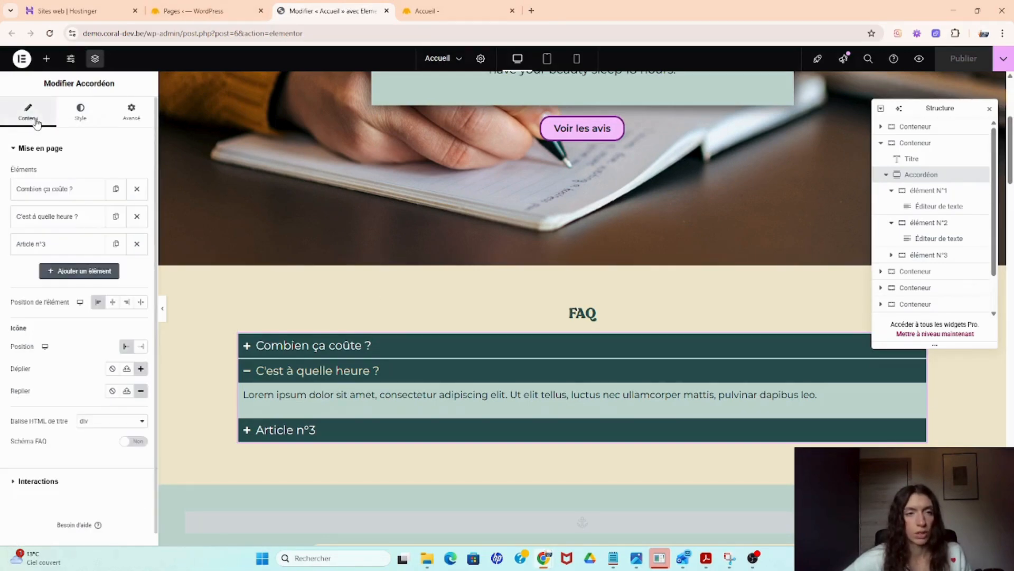
click(93, 271)
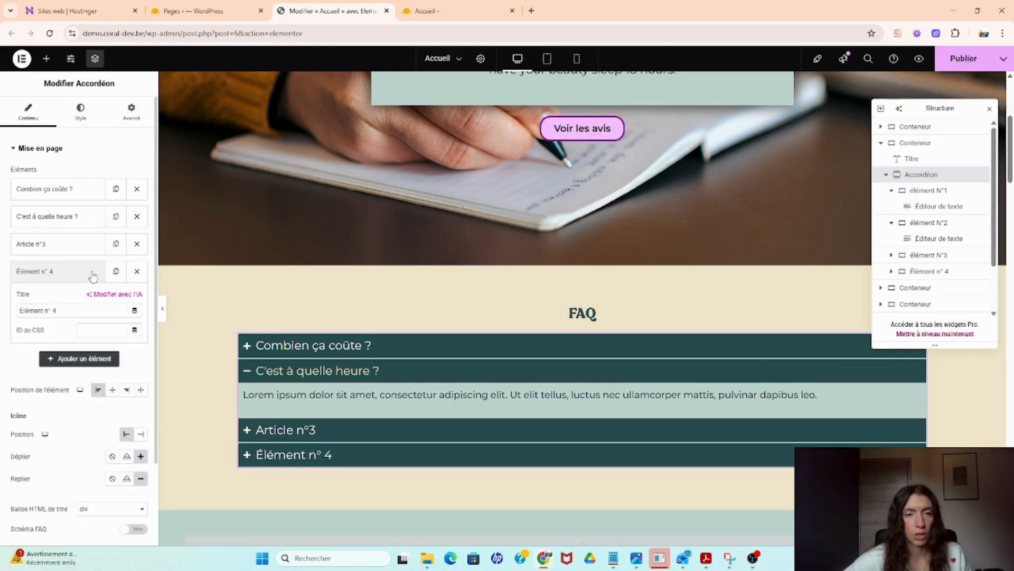
click(310, 453)
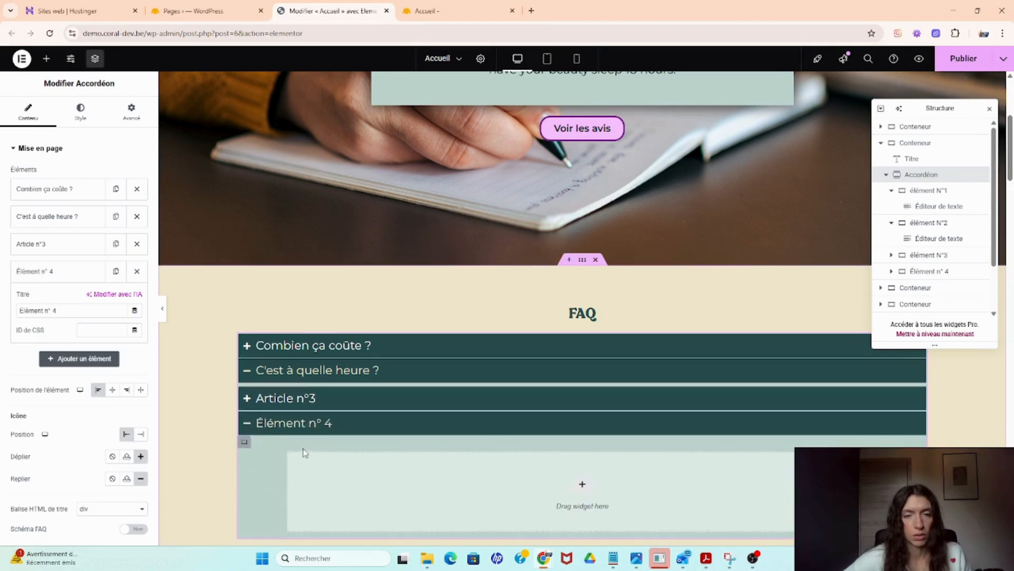
click(296, 421)
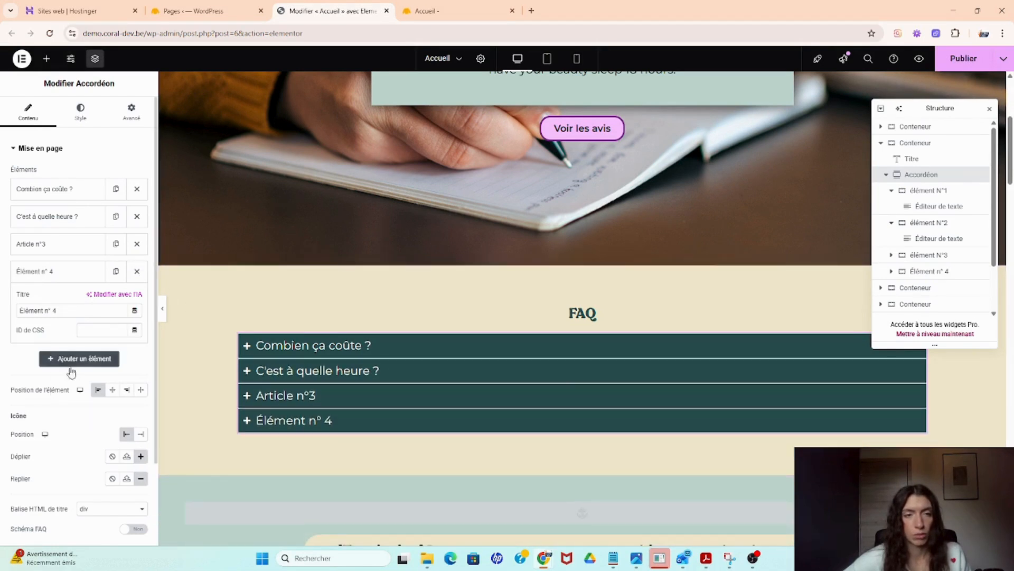
click(137, 272)
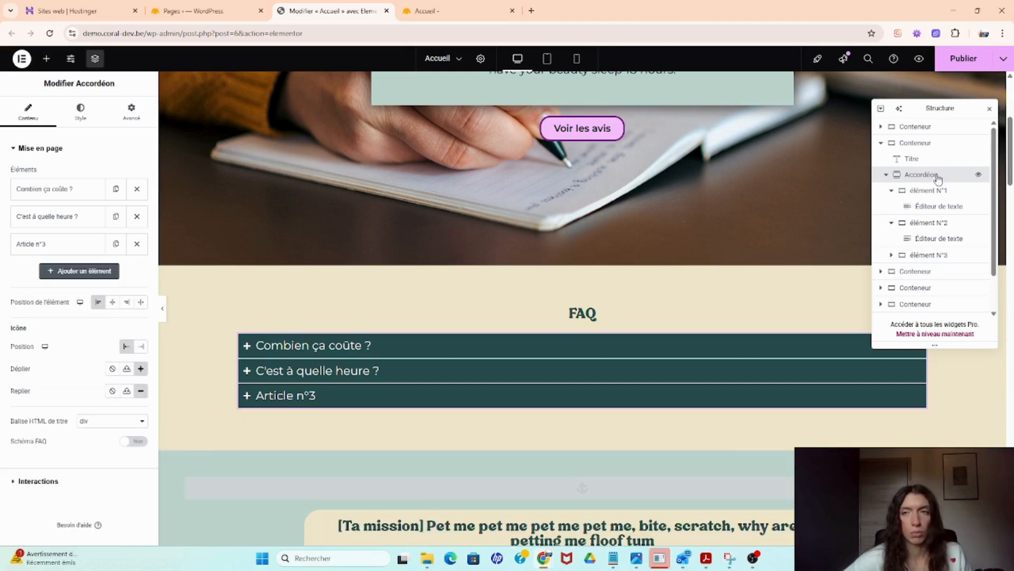
- Publish the updated page
click(958, 63)
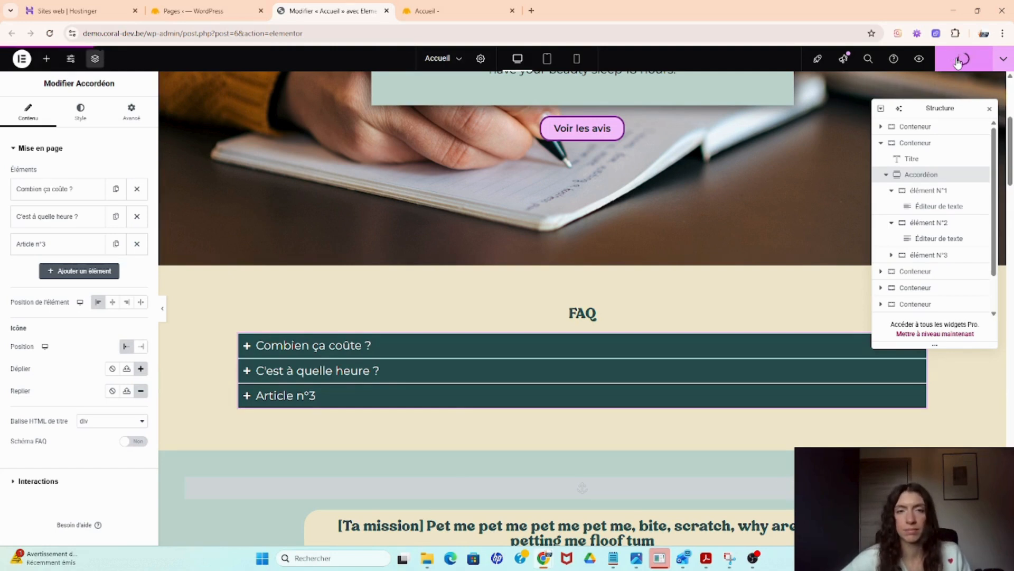